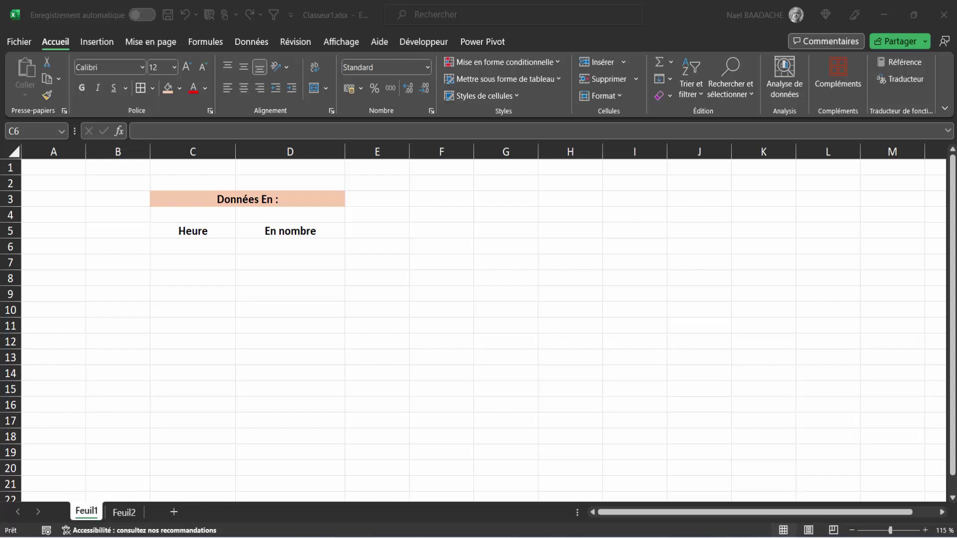
Enter 0,50 in D6 under En nombre and copy it into C6 under Heure.
{"action": "left_click", "coordinate": [289, 245]}
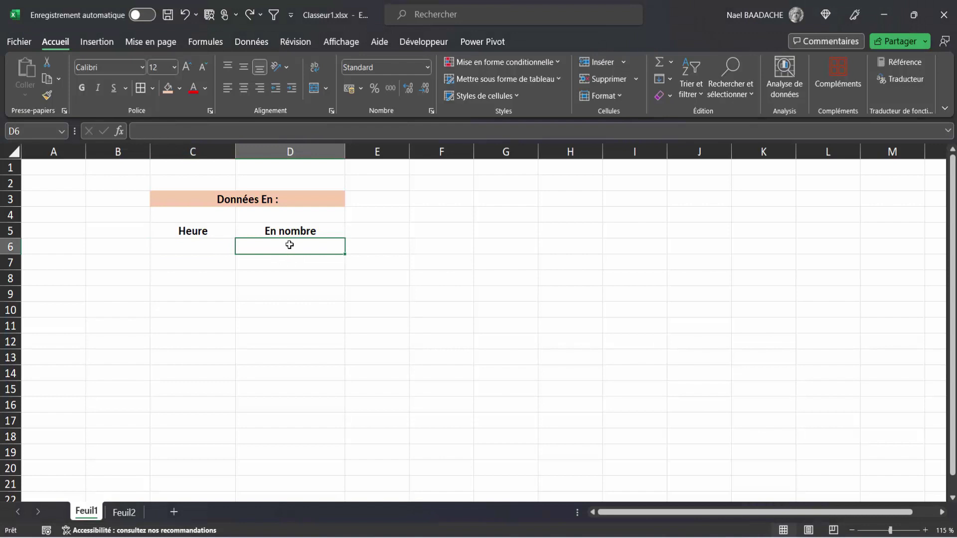
{"action": "type", "text": "0,50"}
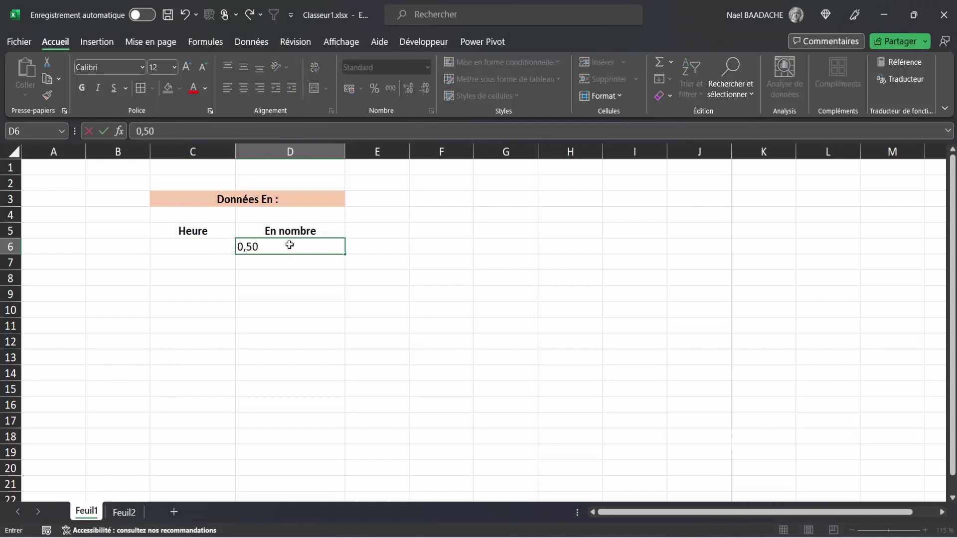
{"action": "key", "text": "Return"}
{"action": "left_click", "coordinate": [286, 242]}
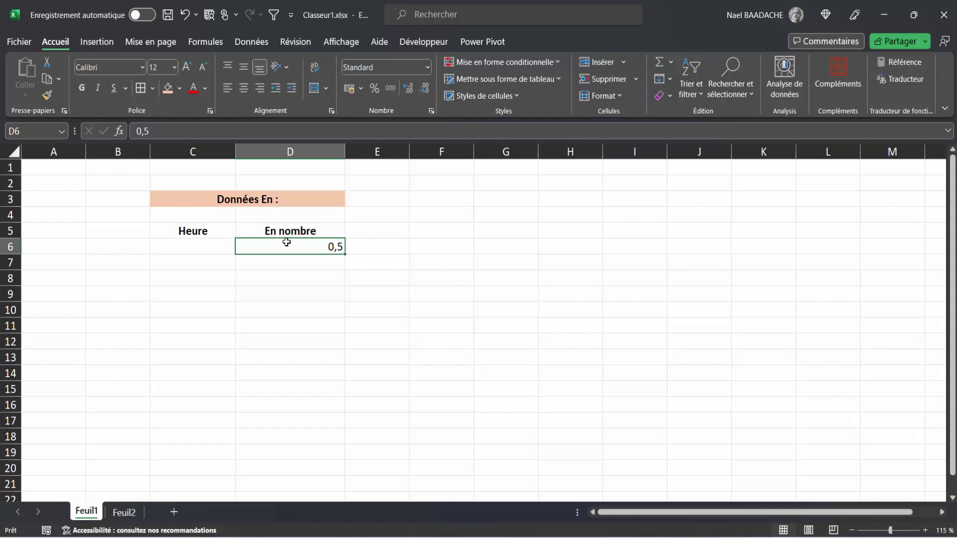
{"action": "key", "text": "ctrl+c"}
{"action": "left_click", "coordinate": [207, 246]}
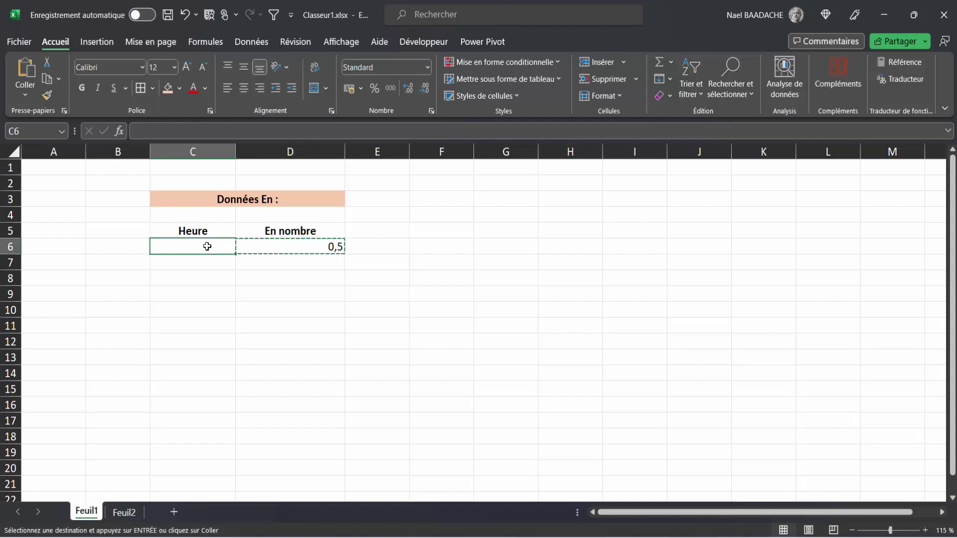
{"action": "key", "text": "ctrl+v"}
{"action": "key", "text": "Escape"}
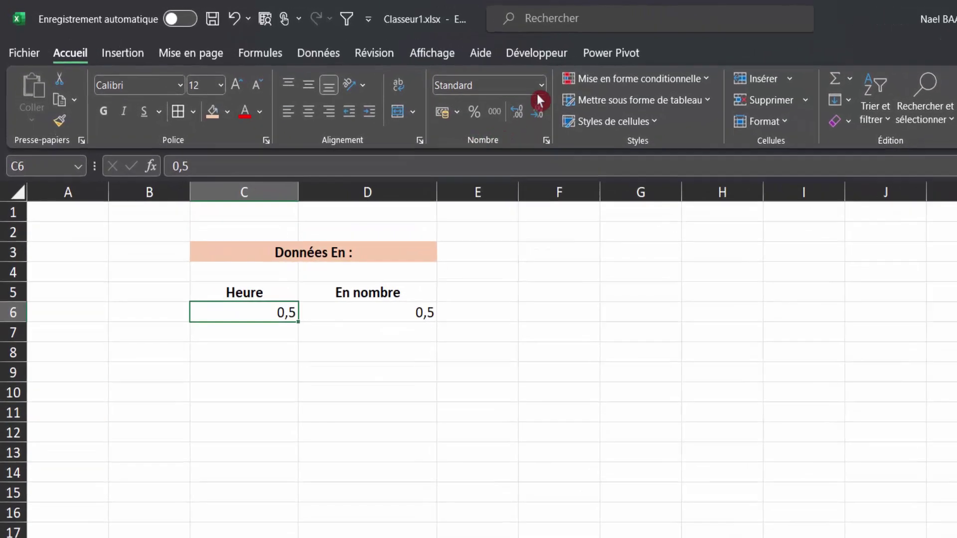
{"action": "left_click", "coordinate": [541, 85]}
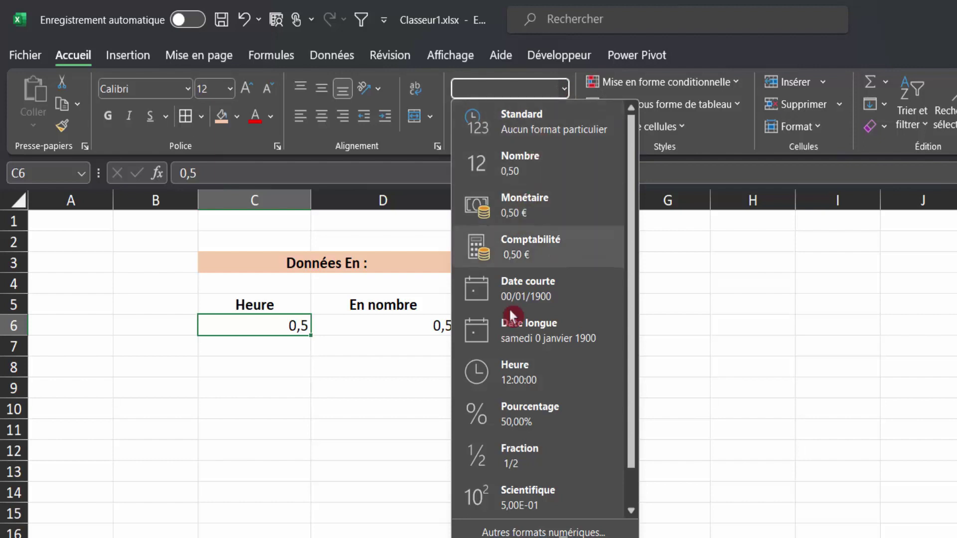
Format C6 as Heure so it shows 12:00:00, and enter 1 in D7.
{"action": "left_click", "coordinate": [513, 369]}
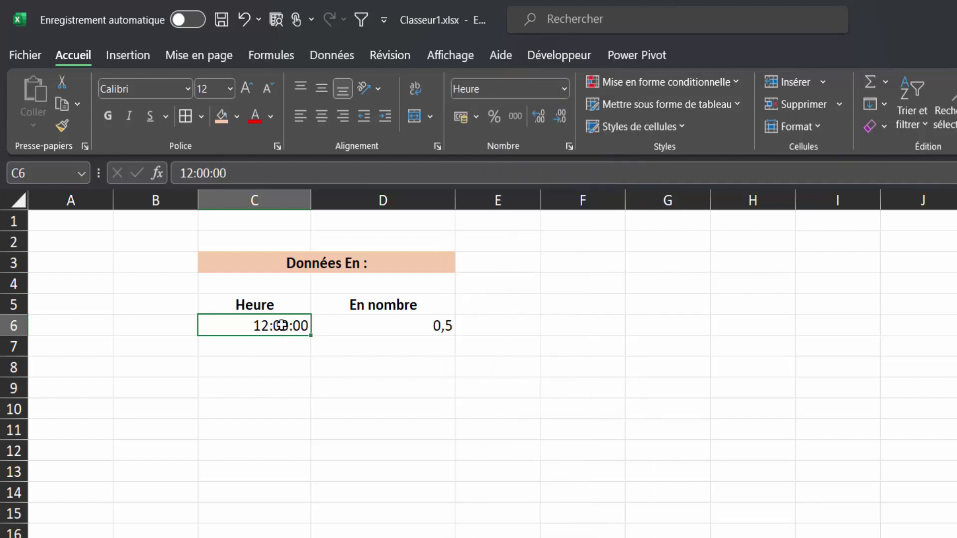
{"action": "left_click", "coordinate": [383, 345]}
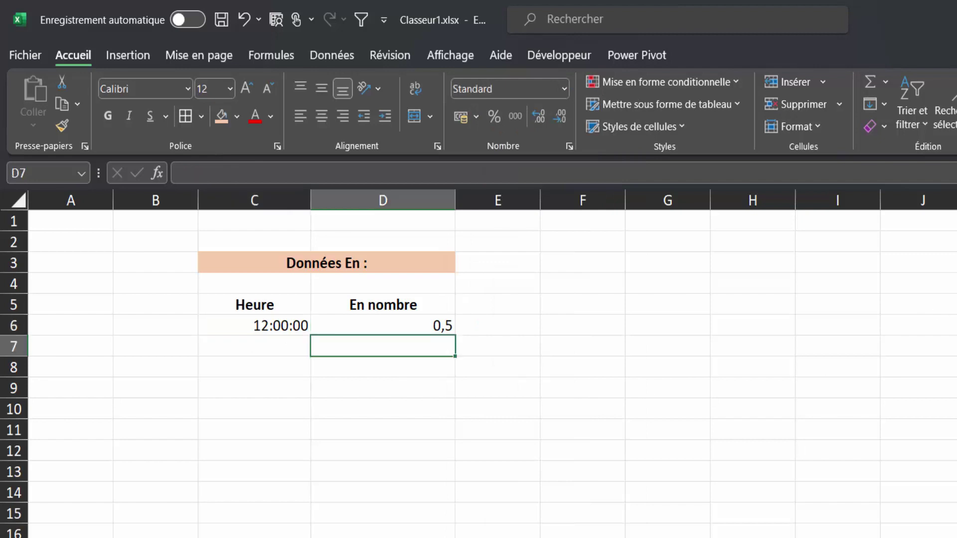
{"action": "type", "text": "1"}
{"action": "key", "text": "Return"}
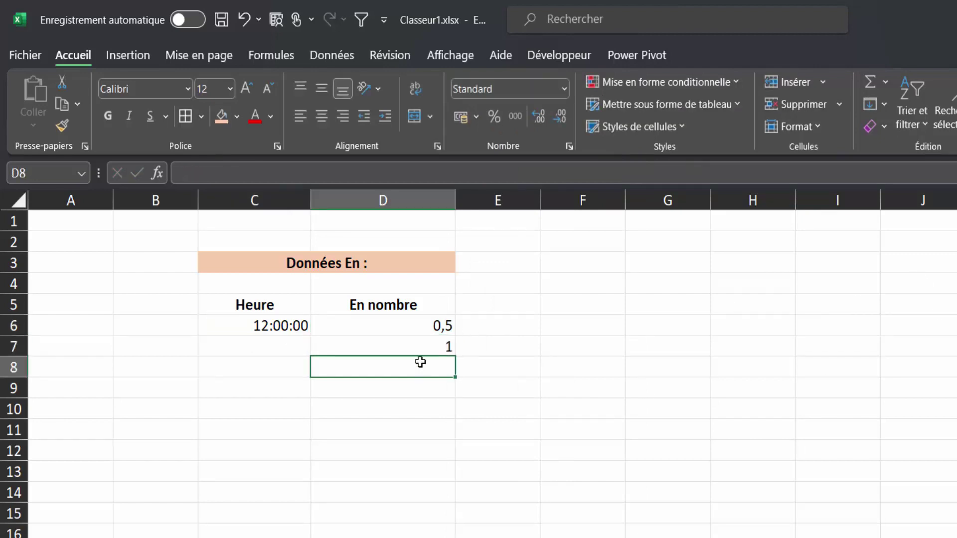
Enter 1 in C7 and apply the Heure time format to it.
{"action": "left_click", "coordinate": [425, 350]}
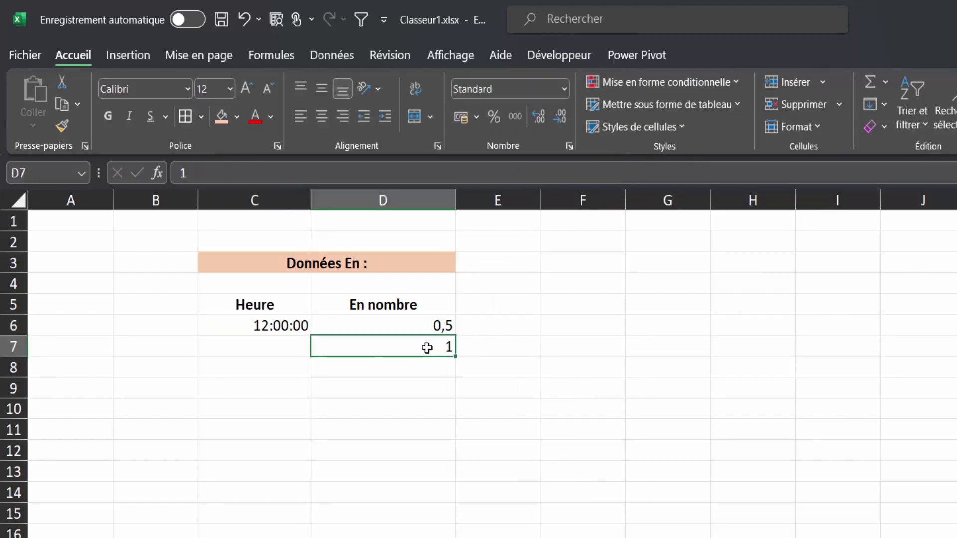
{"action": "left_click", "coordinate": [288, 346]}
{"action": "type", "text": "1"}
{"action": "key", "text": "Return"}
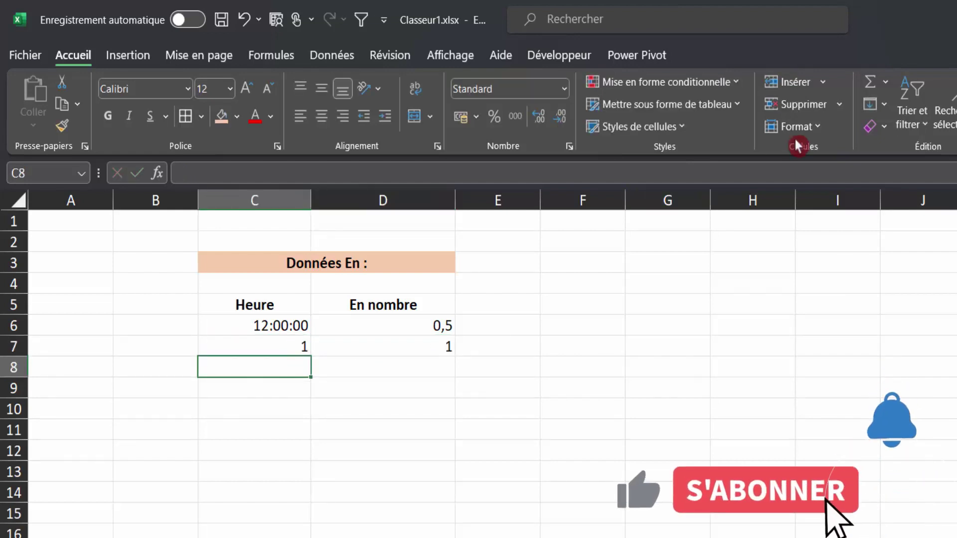
{"action": "left_click", "coordinate": [564, 88]}
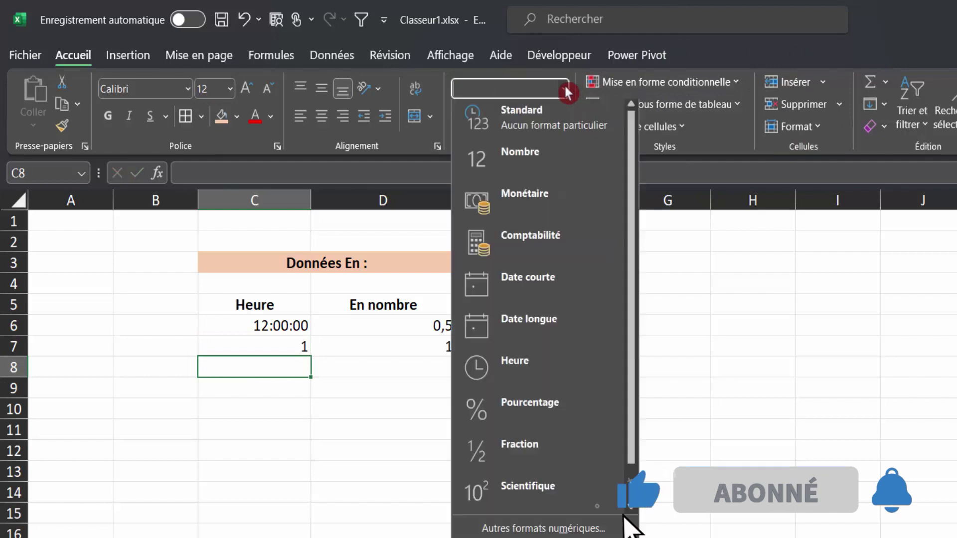
{"action": "key", "text": "Escape"}
{"action": "key", "text": "Up"}
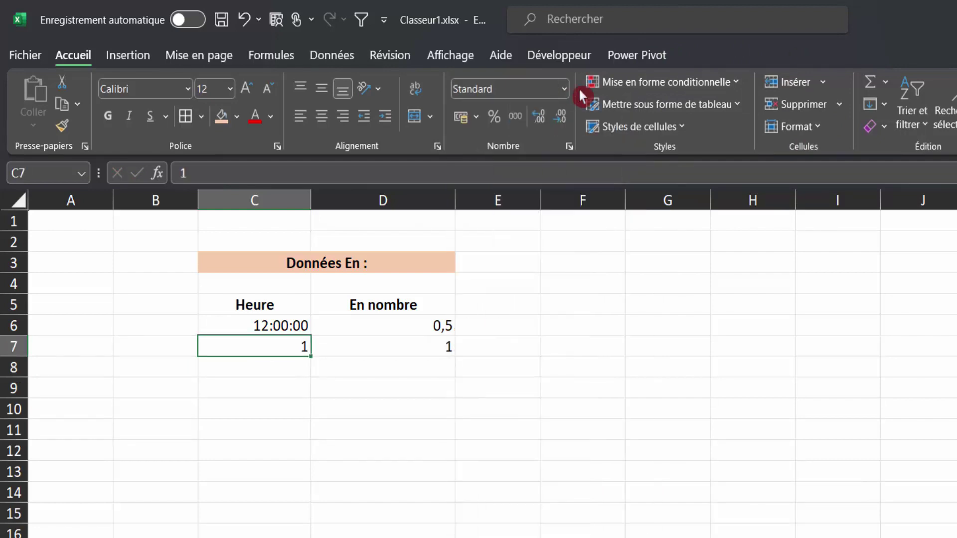
{"action": "left_click", "coordinate": [563, 88]}
{"action": "left_click", "coordinate": [513, 374]}
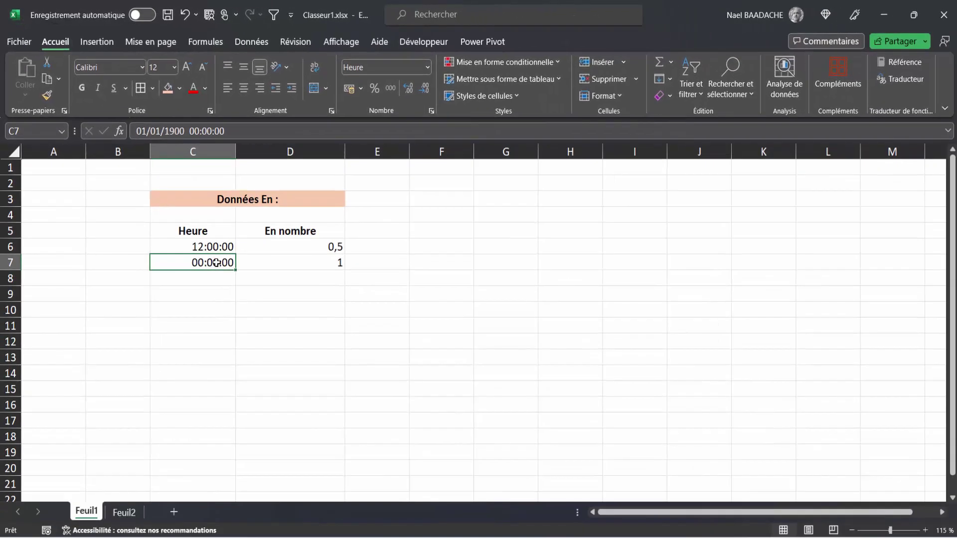
Give C7 the 37:30:55 elapsed-hours format via Format de cellule so it reads 24:00:00.
{"action": "right_click", "coordinate": [216, 262]}
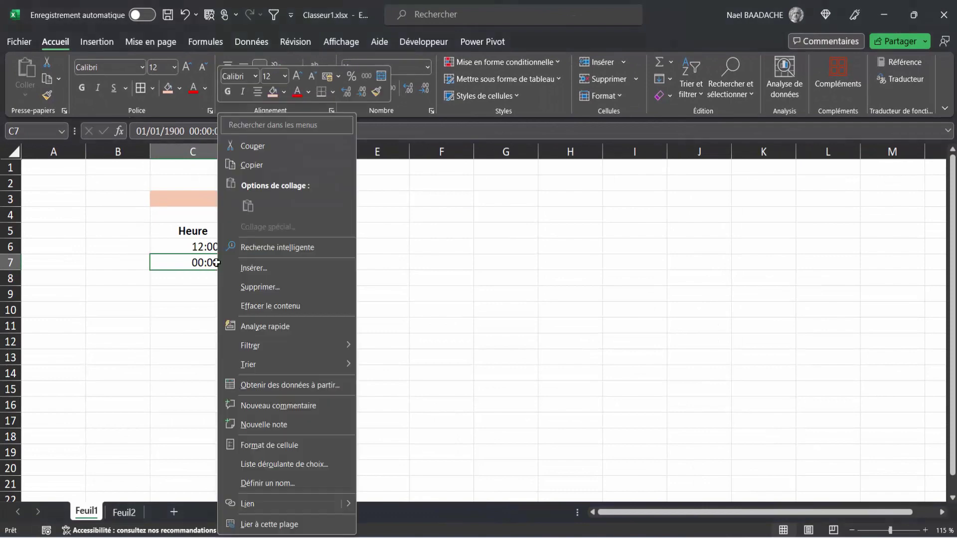
{"action": "left_click", "coordinate": [252, 445]}
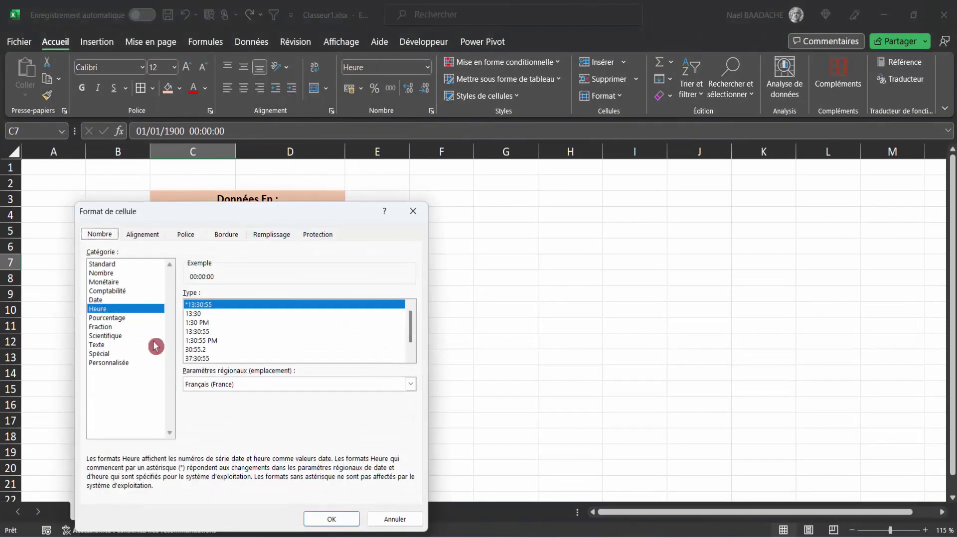
{"action": "left_click", "coordinate": [200, 359]}
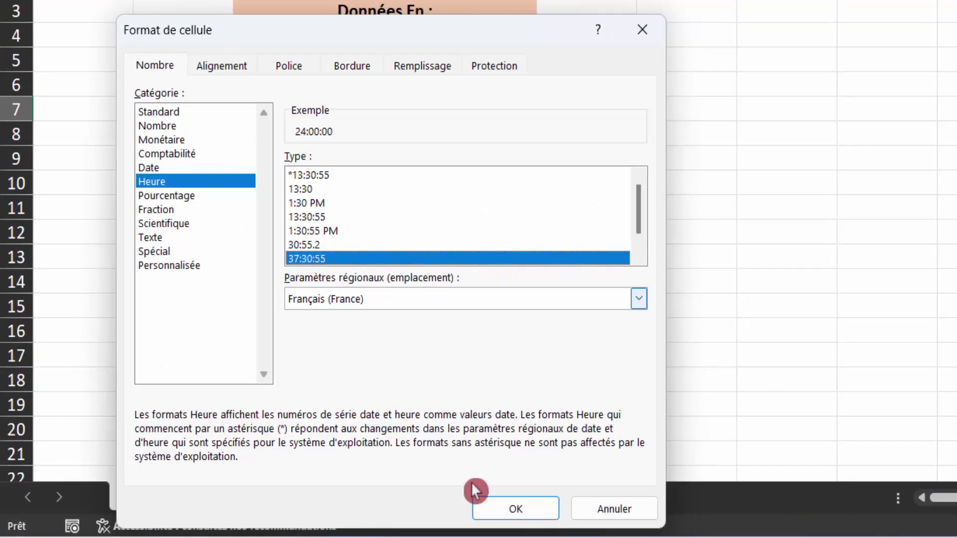
{"action": "left_click", "coordinate": [508, 503]}
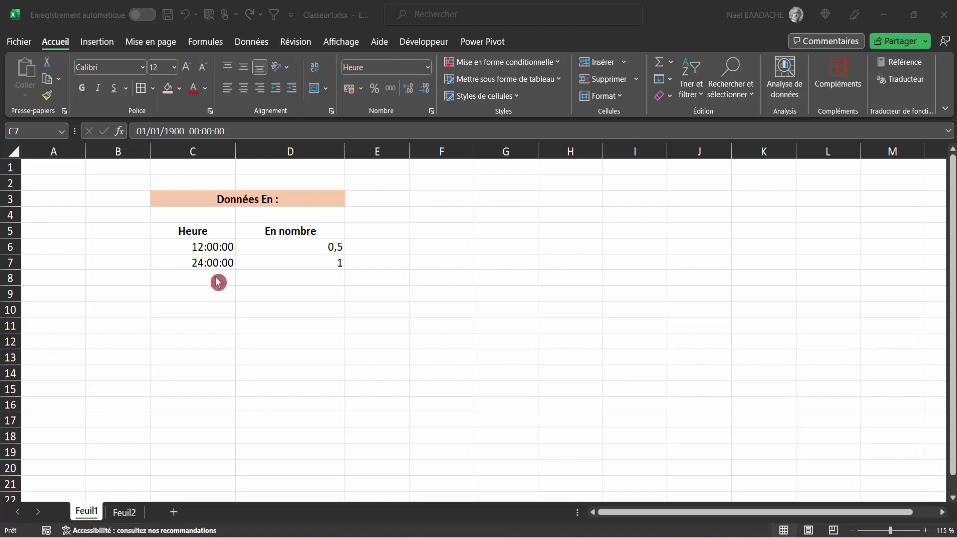
Enter the time 06:10:00 in C8.
{"action": "key", "text": "F2"}
{"action": "key", "text": "Escape"}
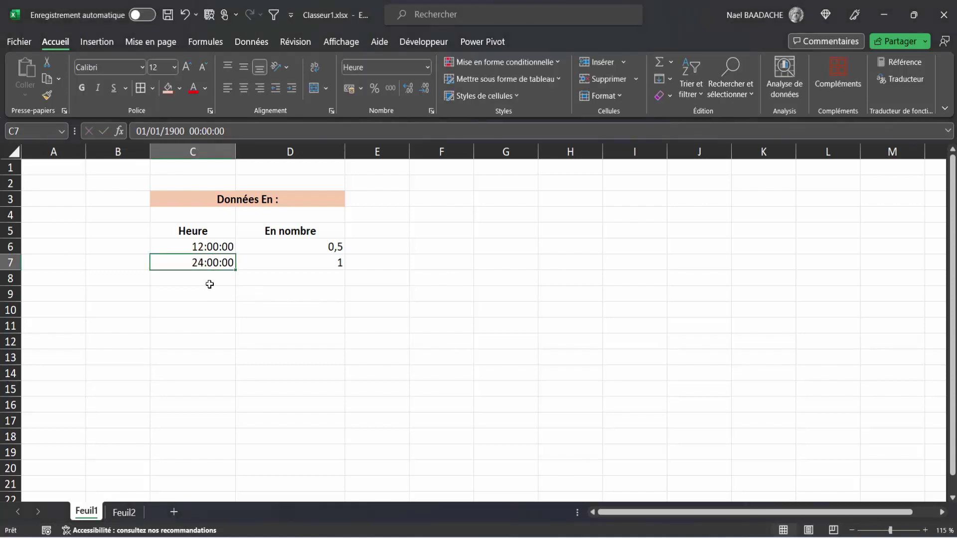
{"action": "left_click", "coordinate": [210, 284]}
{"action": "type", "text": "6"}
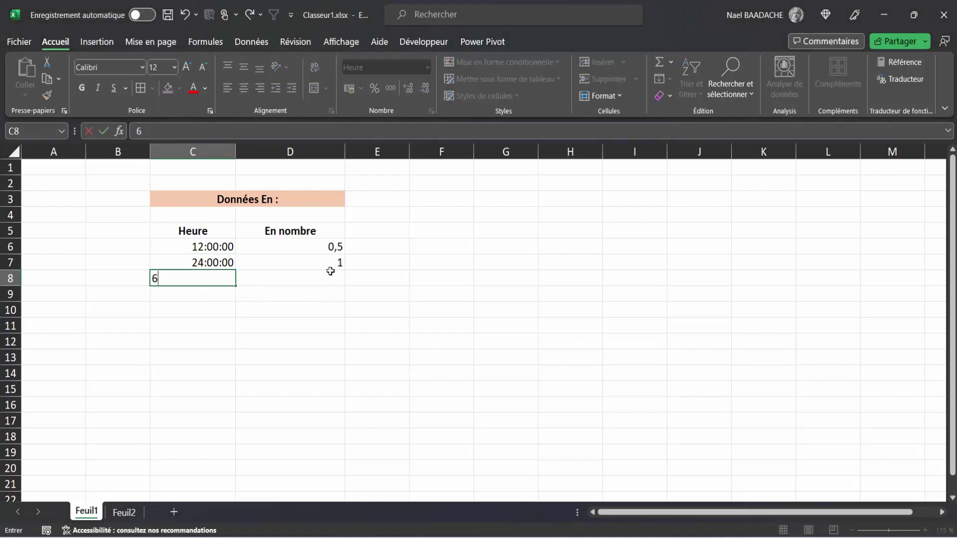
{"action": "key", "text": "BackSpace"}
{"action": "type", "text": "06:"}
{"action": "type", "text": "10"}
{"action": "type", "text": ":"}
{"action": "type", "text": "00"}
{"action": "key", "text": "Return"}
Correct C8 to 06:00:00 in the formula bar.
{"action": "key", "text": "Up"}
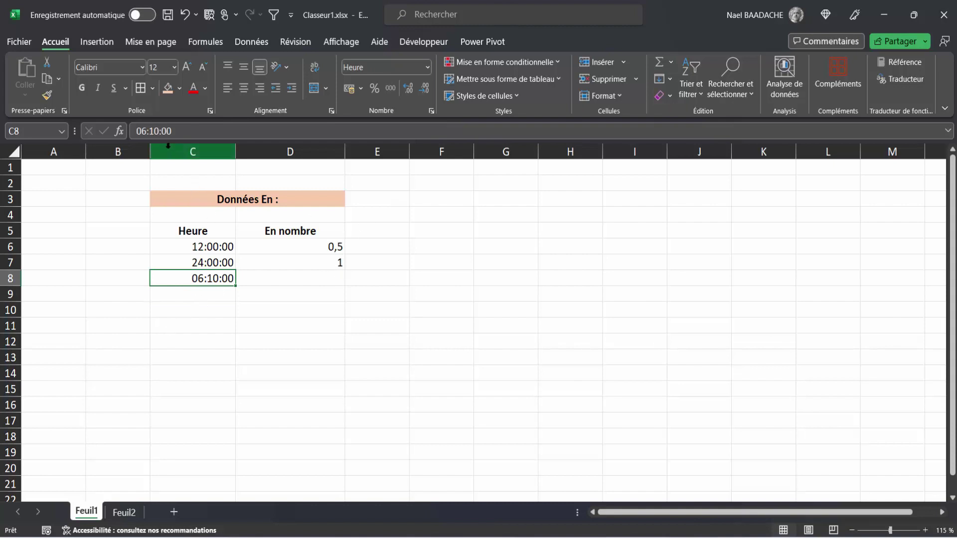
{"action": "left_click", "coordinate": [149, 130]}
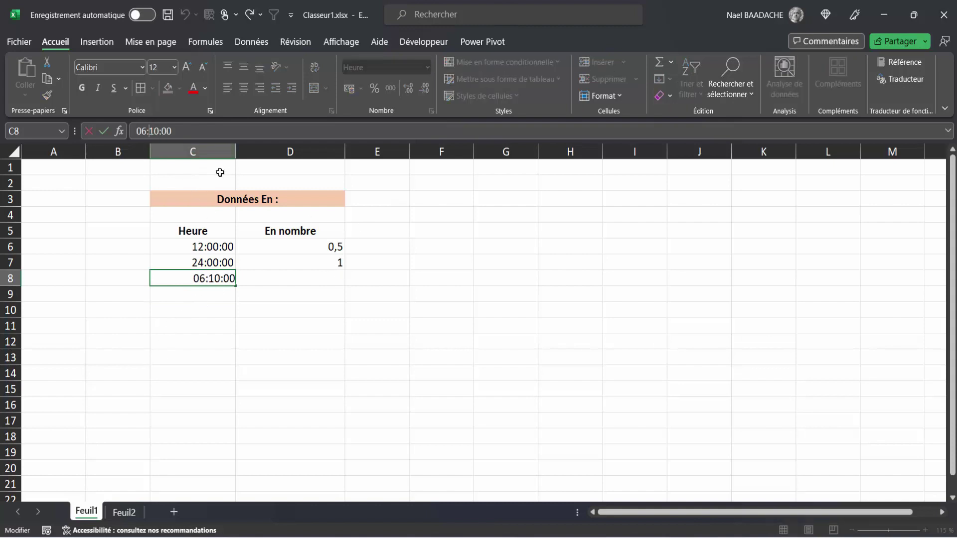
{"action": "key", "text": "Delete"}
{"action": "type", "text": "0"}
{"action": "key", "text": "Return"}
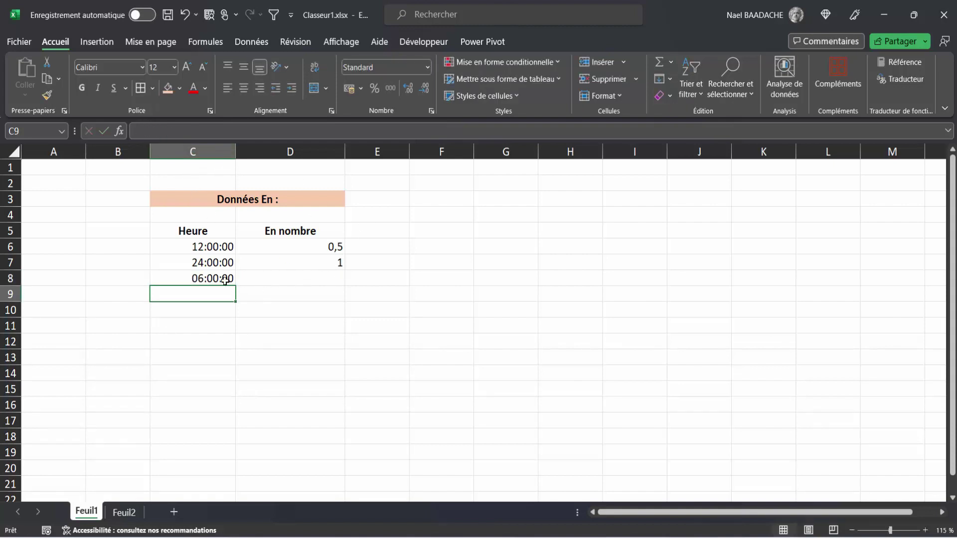
{"action": "left_click", "coordinate": [224, 280]}
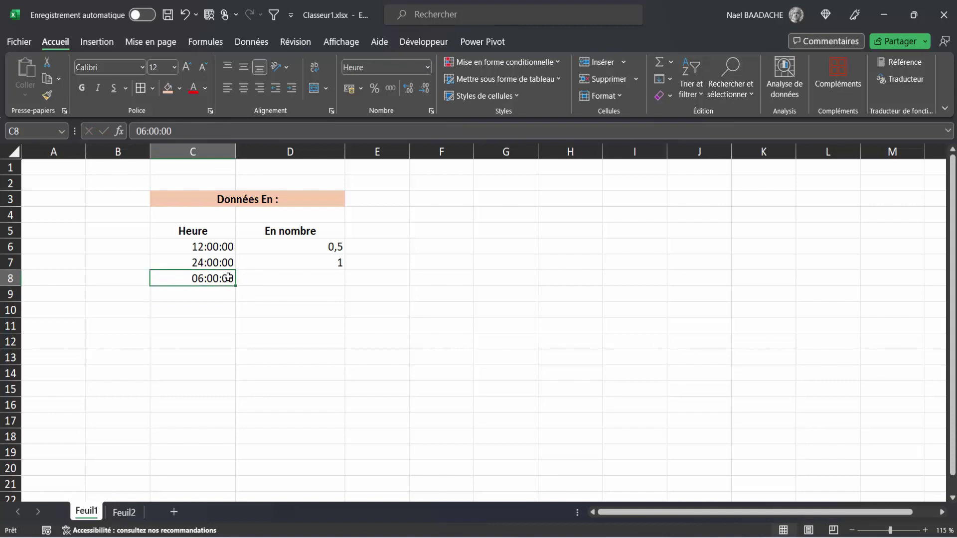
{"action": "left_click", "coordinate": [308, 278]}
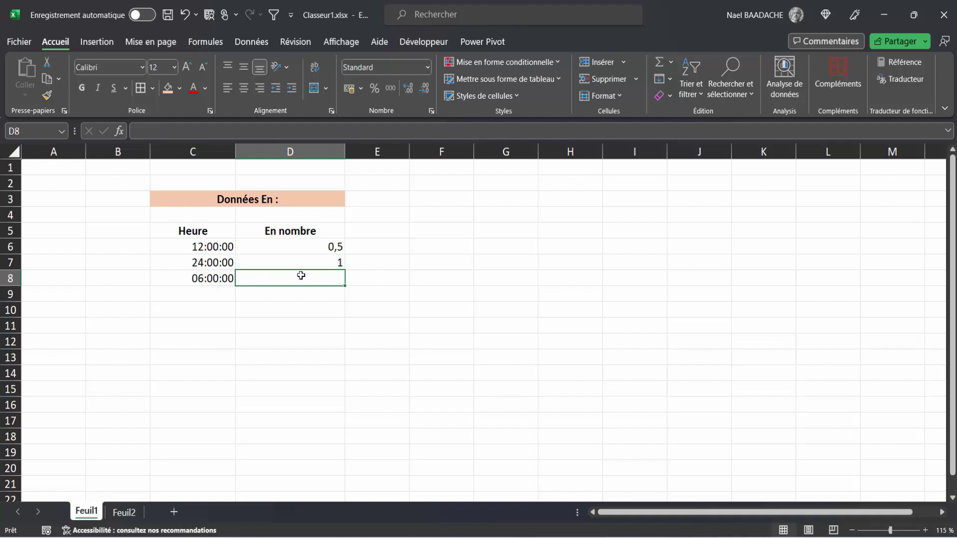
Enter 06:00:00 in D8 and format it as Nombre so it shows 0,25.
{"action": "type", "text": "06:0"}
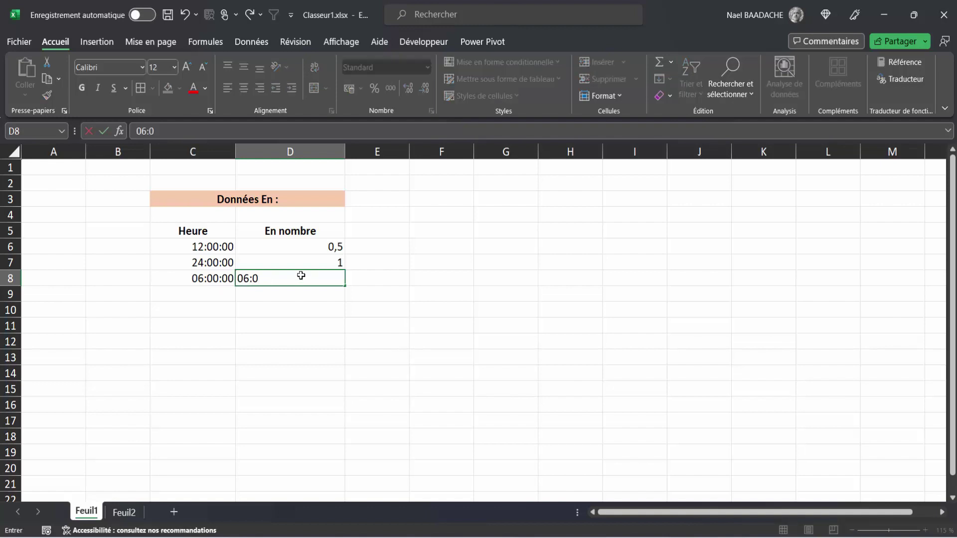
{"action": "type", "text": "0:00"}
{"action": "key", "text": "Return"}
{"action": "left_click", "coordinate": [300, 275]}
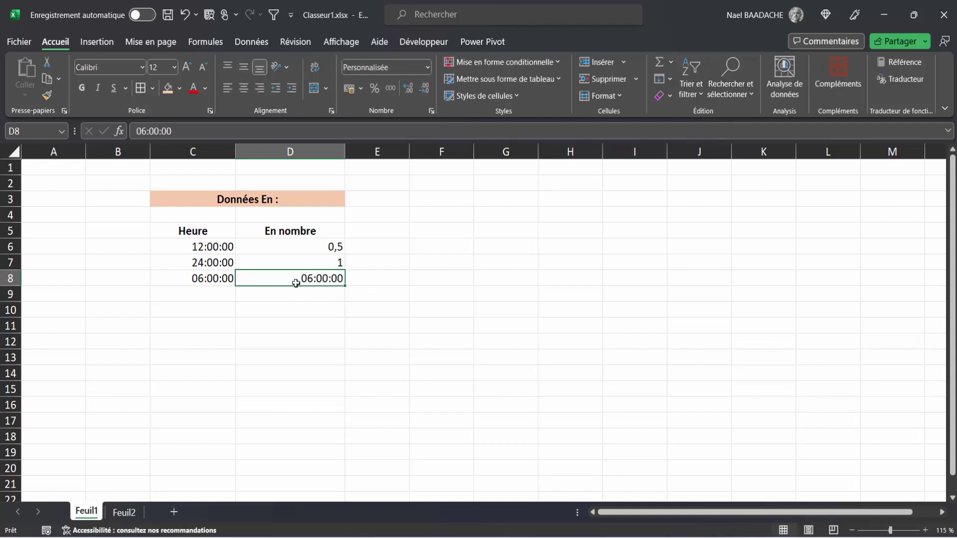
{"action": "left_click", "coordinate": [428, 71]}
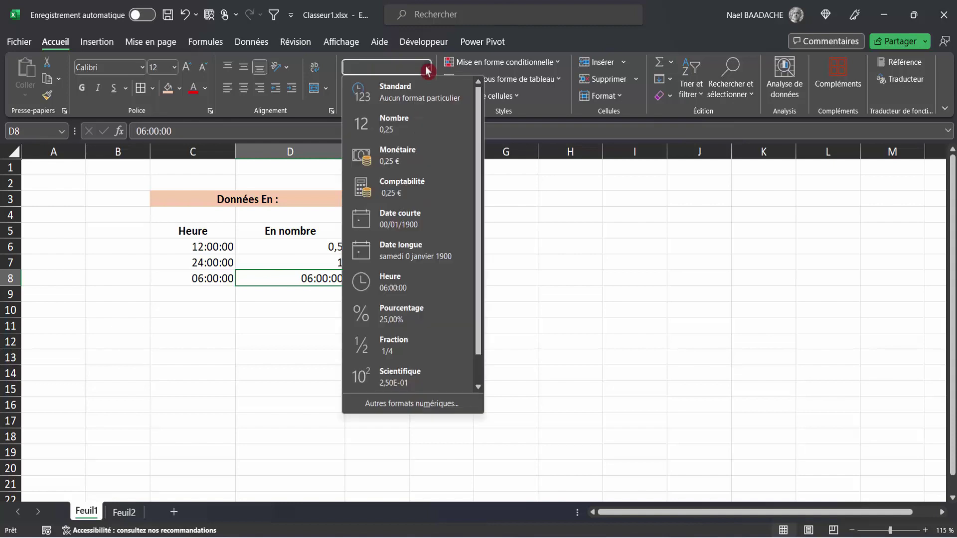
{"action": "left_click", "coordinate": [381, 124]}
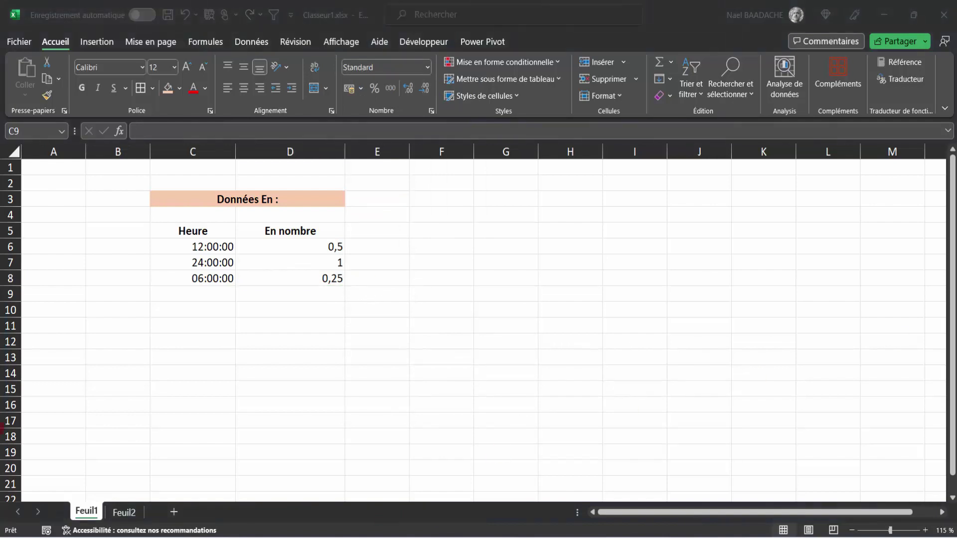
{"action": "left_click", "coordinate": [222, 390]}
Give C6 the custom number format hh:mm, trimmed from hh:mm:ss.
{"action": "left_click", "coordinate": [207, 249]}
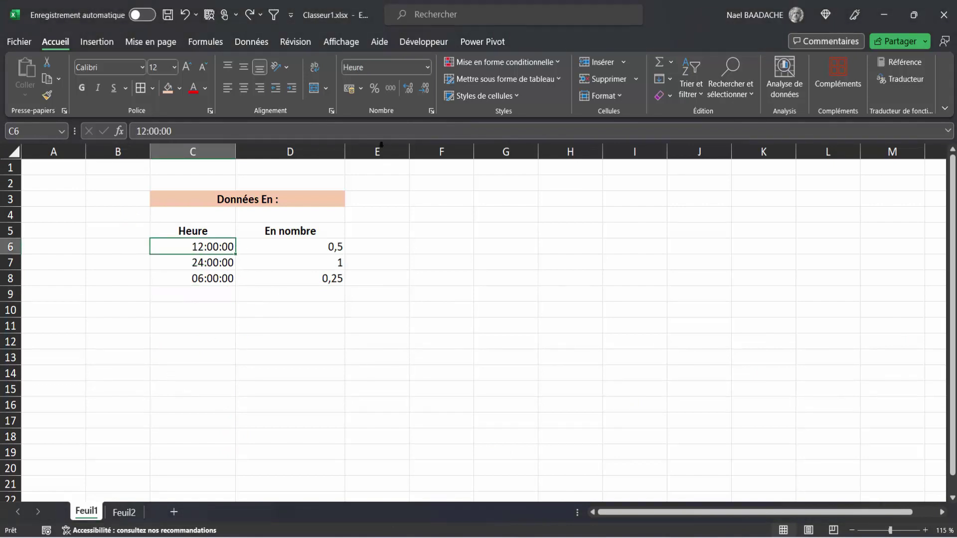
{"action": "left_click", "coordinate": [429, 69]}
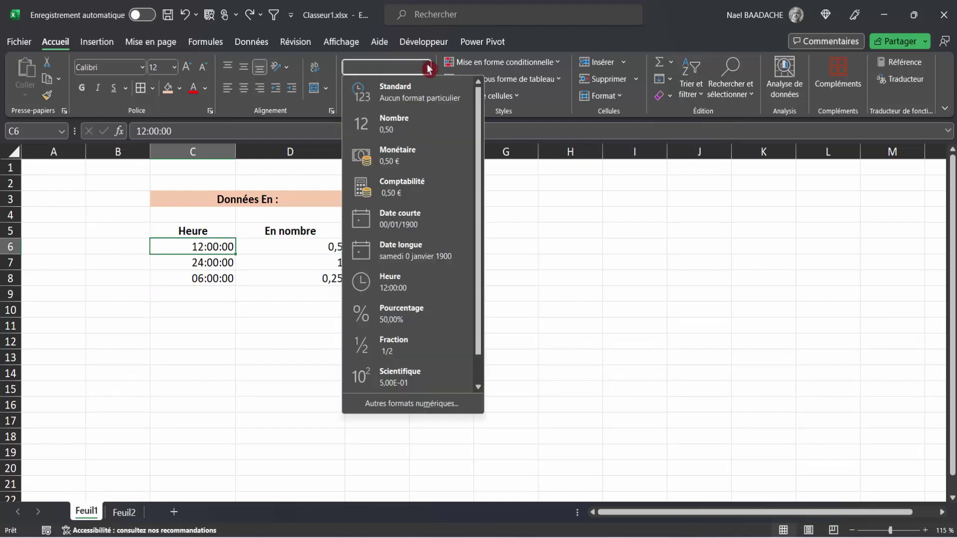
{"action": "left_click", "coordinate": [406, 405]}
{"action": "left_click", "coordinate": [406, 403]}
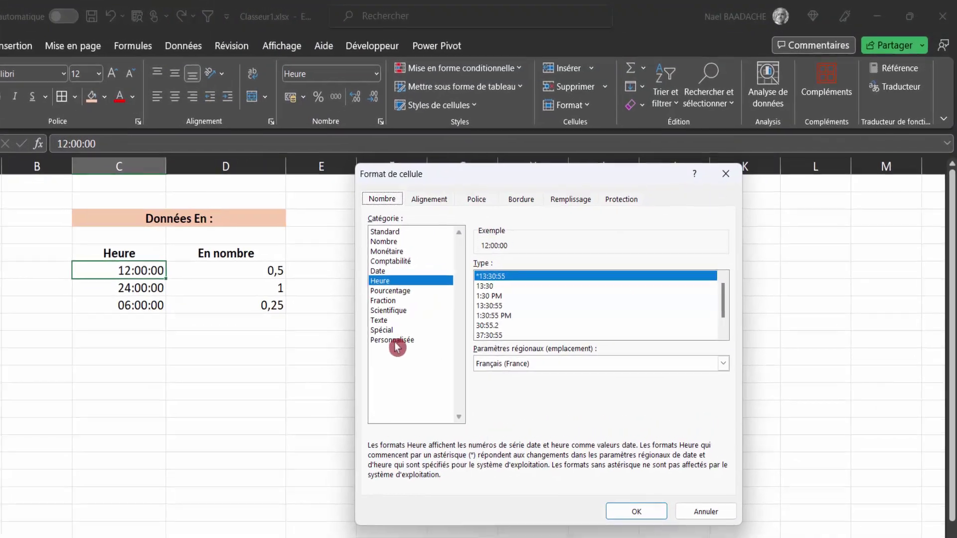
{"action": "left_click", "coordinate": [578, 320]}
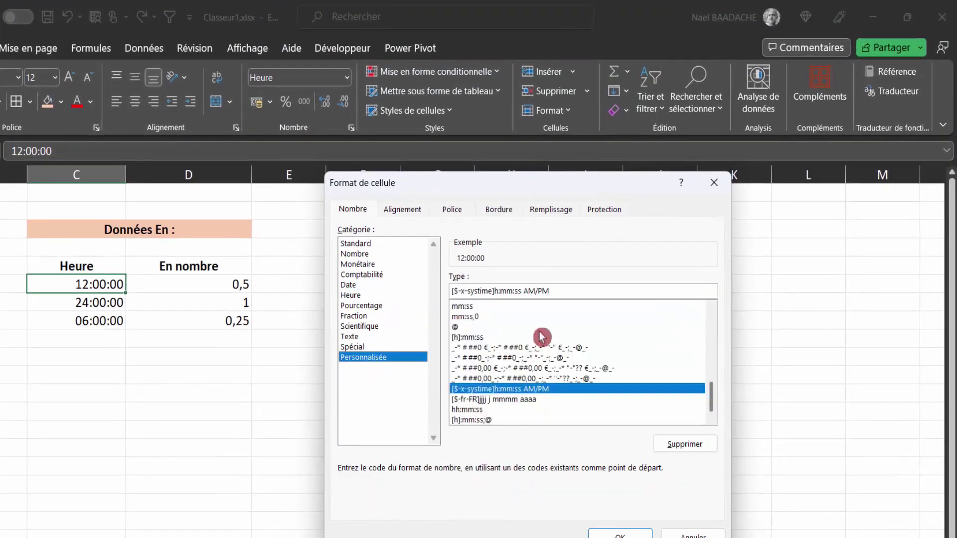
{"action": "left_click", "coordinate": [467, 410]}
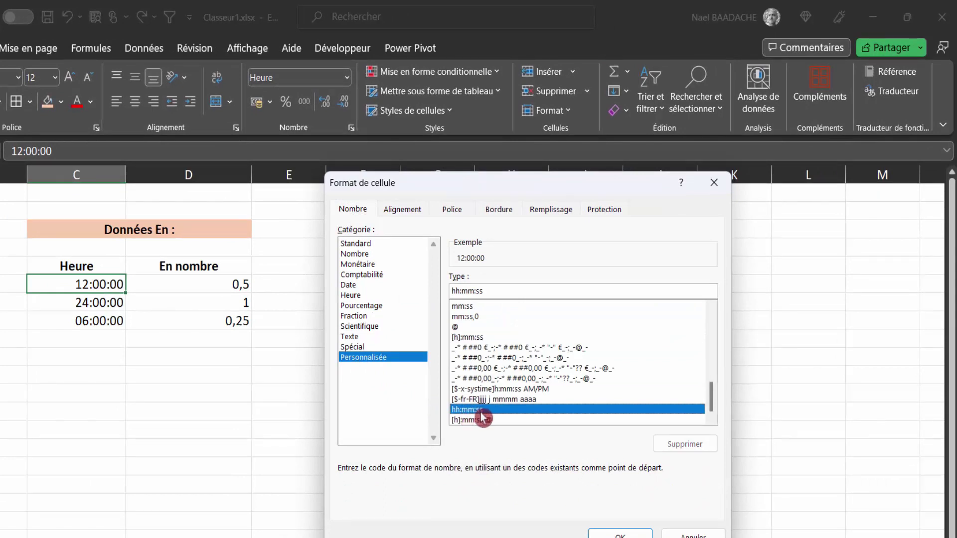
{"action": "left_click", "coordinate": [495, 290]}
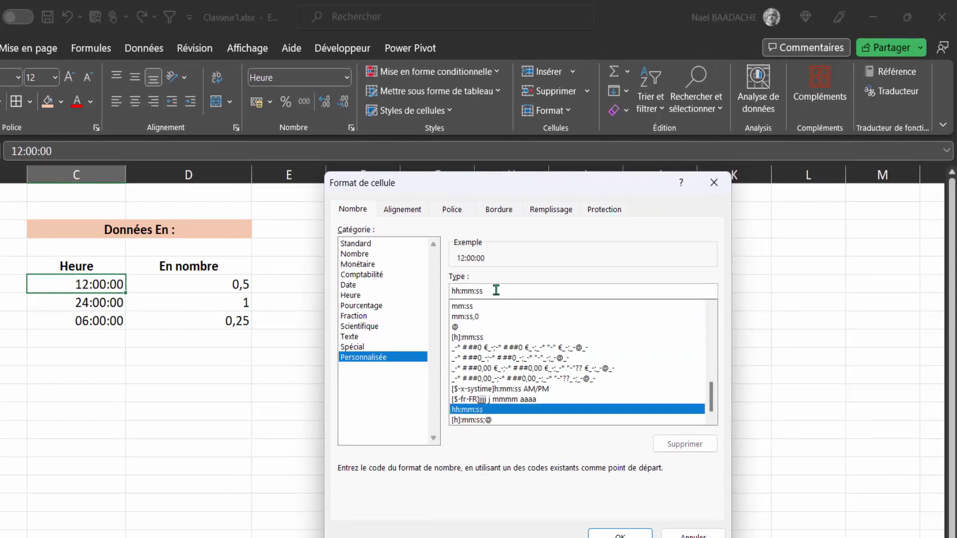
{"action": "key", "text": "BackSpace"}
{"action": "key", "text": "BackSpace"}
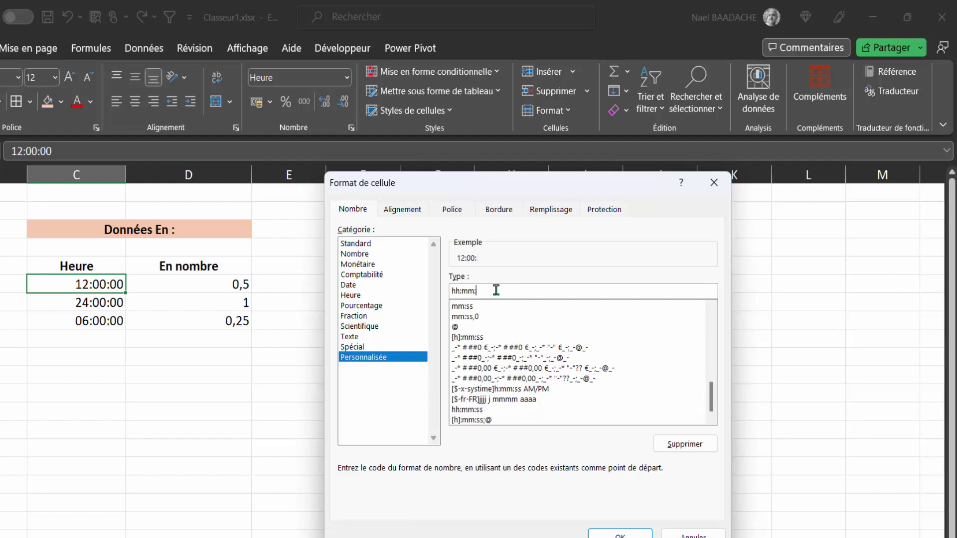
{"action": "key", "text": "BackSpace"}
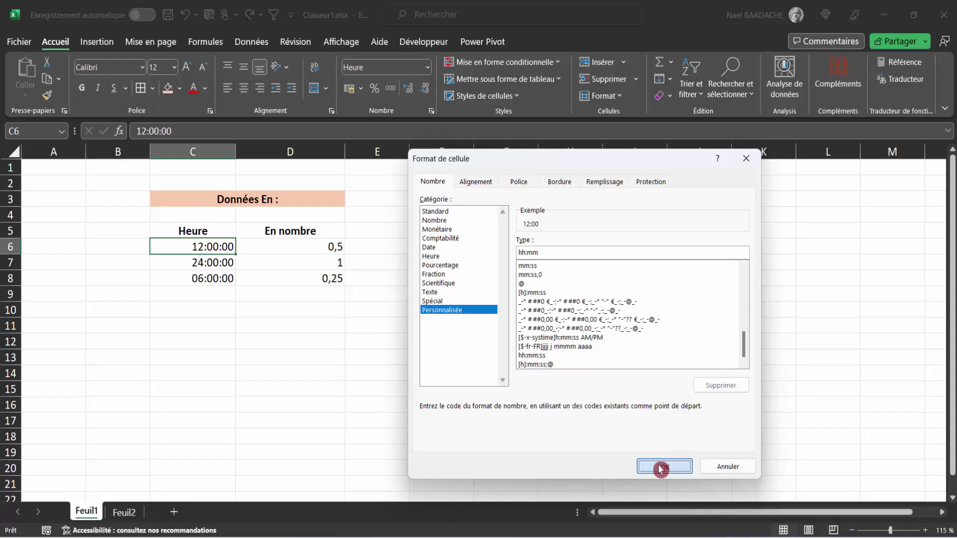
{"action": "left_click", "coordinate": [660, 469]}
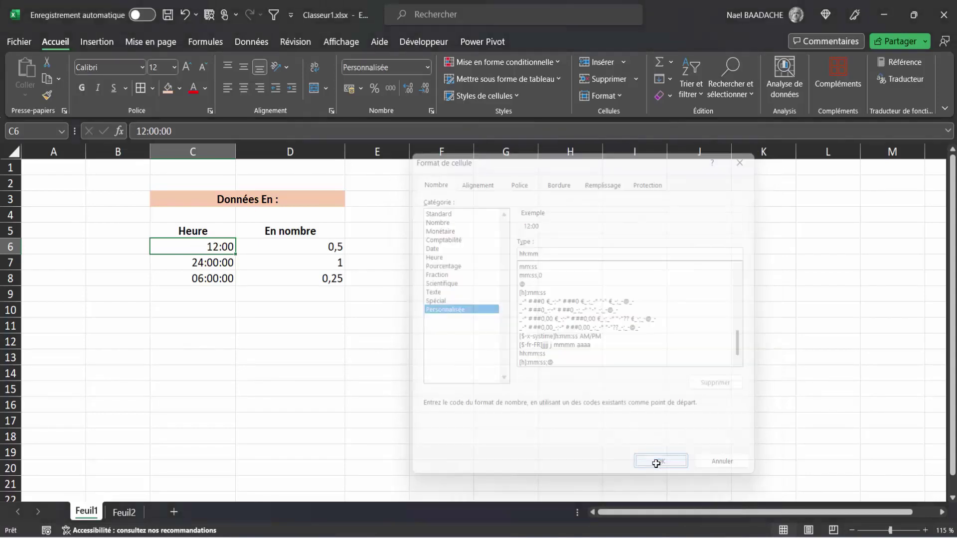
Copy C6's hh:mm format onto C7:C8 with Format Painter and move to the Feuil2 sheet.
{"action": "left_click", "coordinate": [47, 96]}
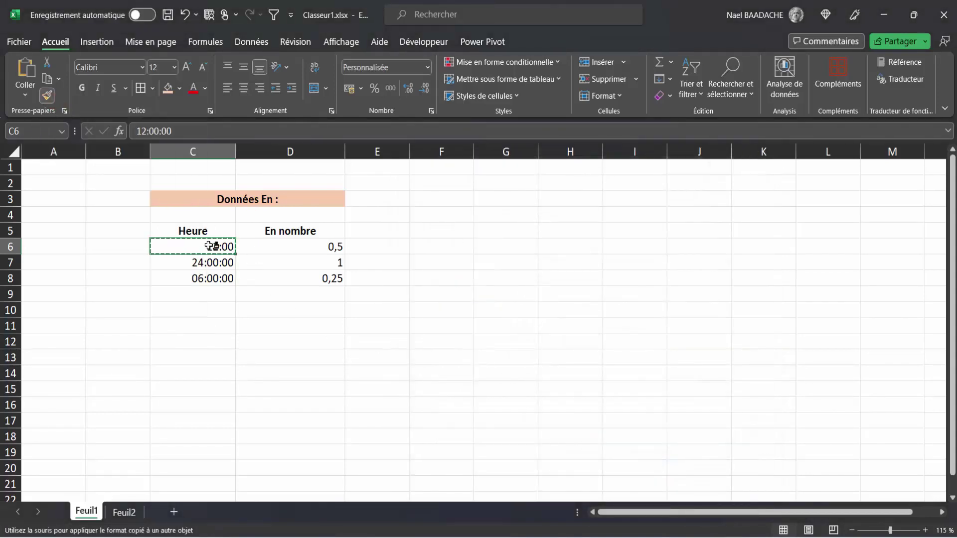
{"action": "left_click_drag", "start_coordinate": [223, 261], "coordinate": [216, 277]}
{"action": "left_click", "coordinate": [224, 260]}
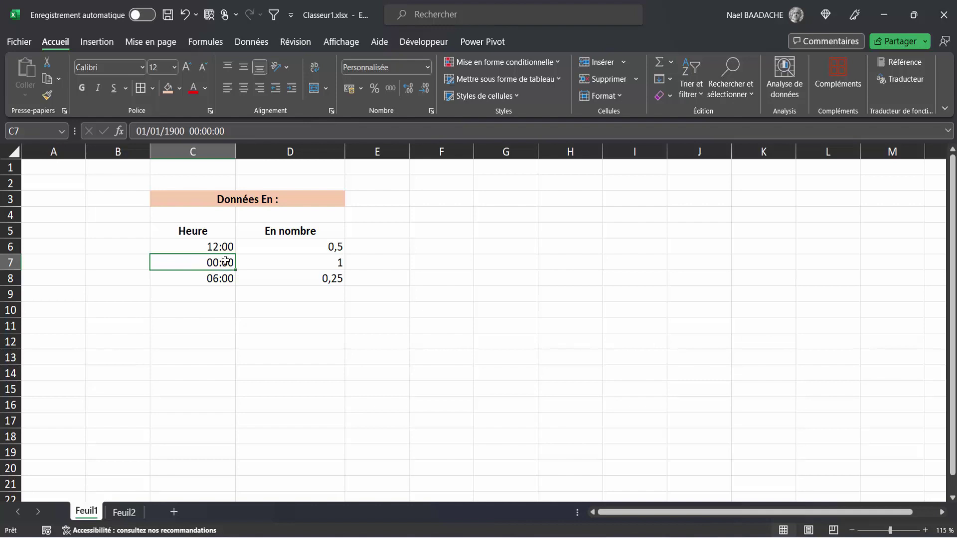
{"action": "left_click", "coordinate": [122, 513]}
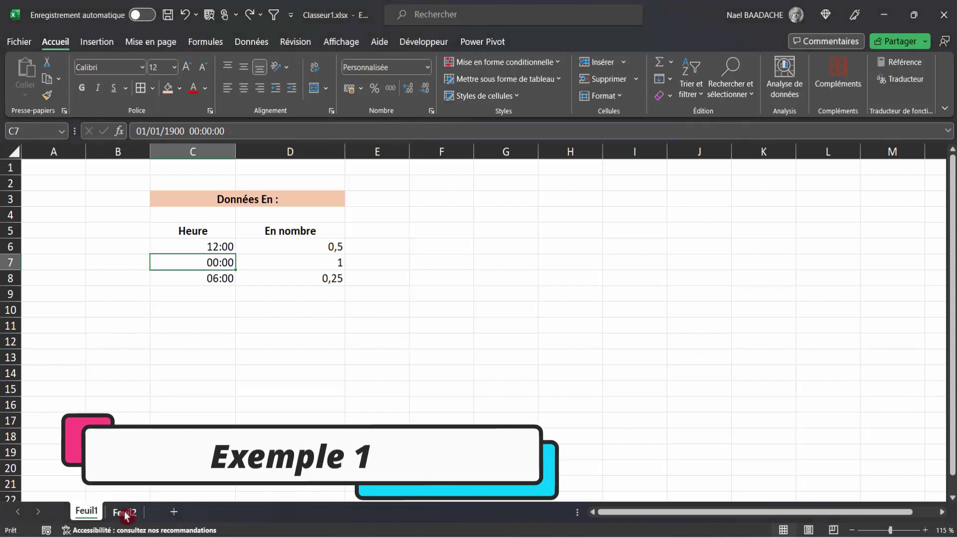
Enter the first duration formula =C5-B5 in D5.
{"action": "left_click", "coordinate": [122, 247]}
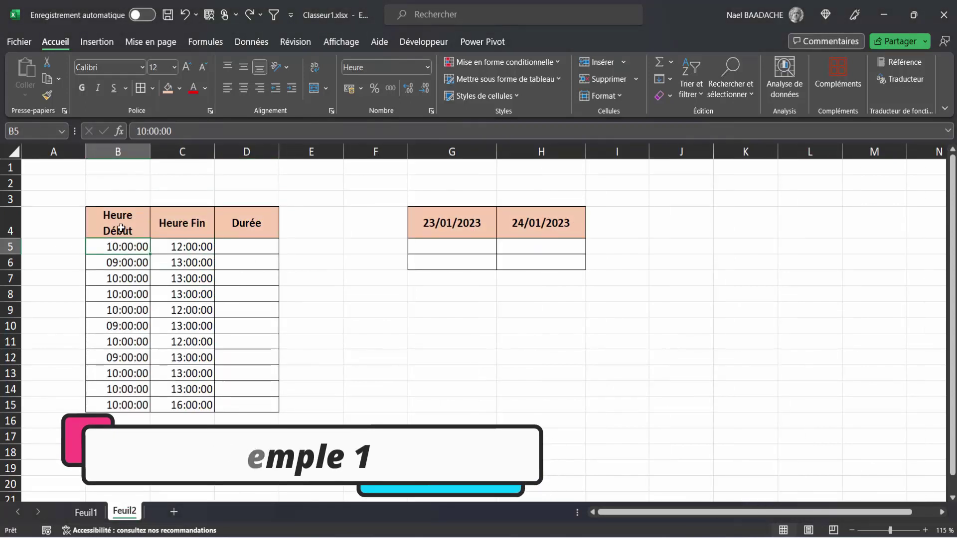
{"action": "left_click_drag", "start_coordinate": [128, 247], "coordinate": [133, 405]}
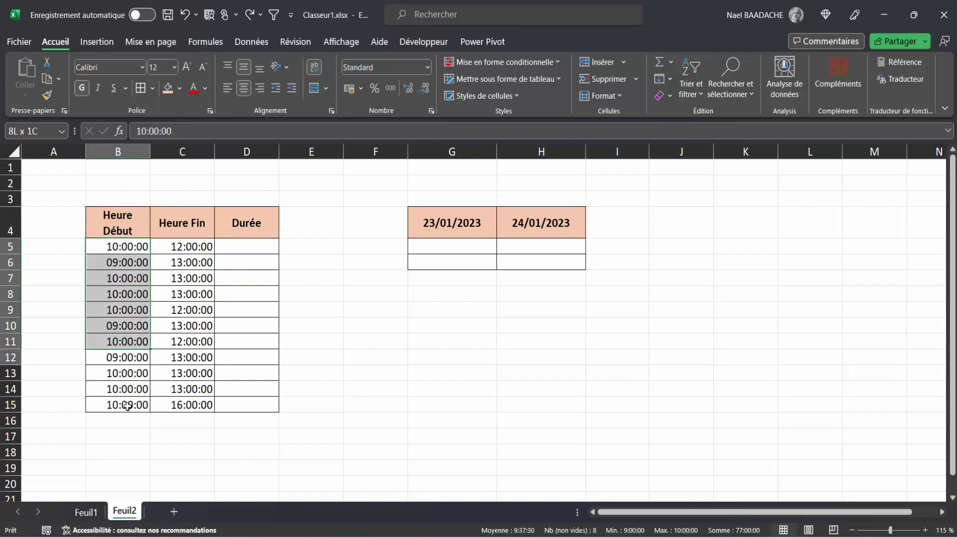
{"action": "left_click", "coordinate": [187, 211]}
{"action": "left_click_drag", "start_coordinate": [192, 247], "coordinate": [192, 405]}
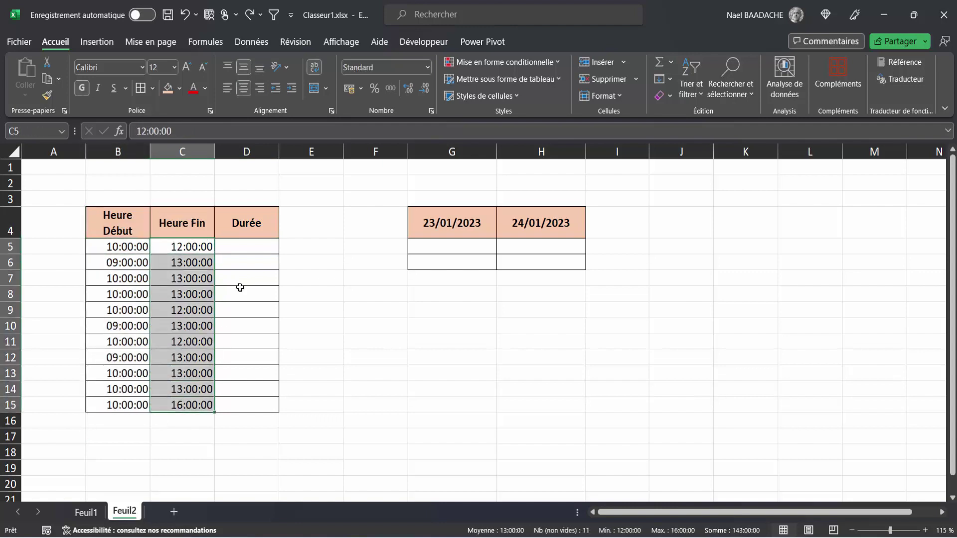
{"action": "left_click", "coordinate": [250, 248]}
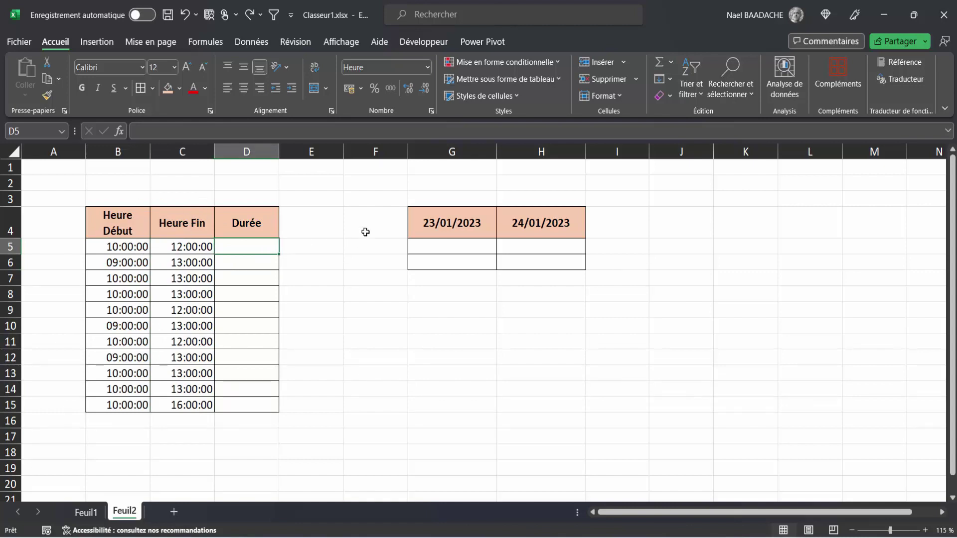
{"action": "type", "text": "="}
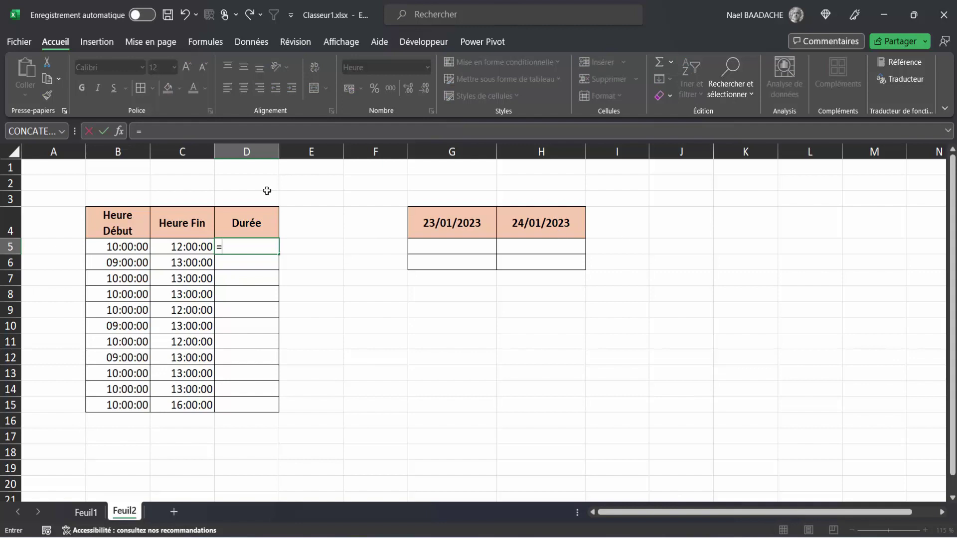
{"action": "left_click", "coordinate": [190, 247]}
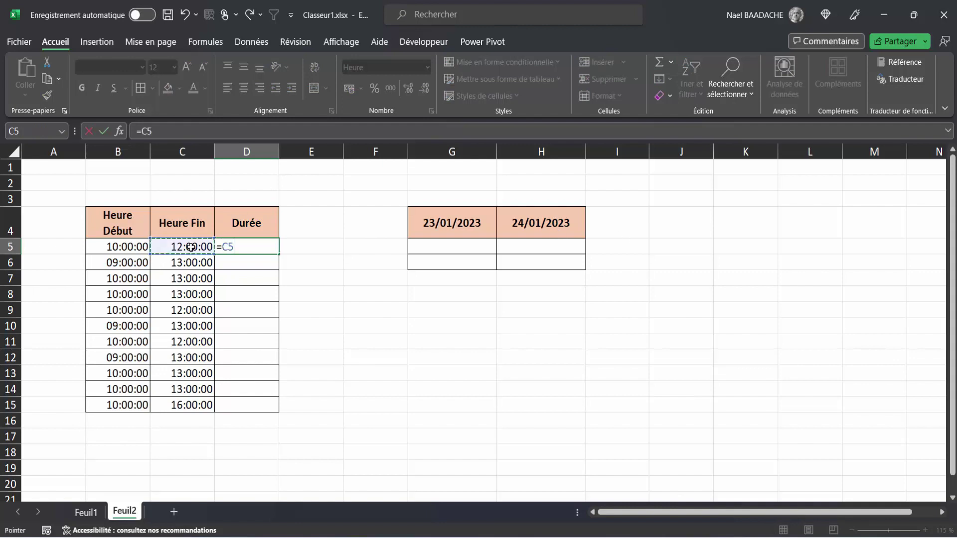
{"action": "type", "text": "-"}
{"action": "left_click", "coordinate": [130, 245]}
{"action": "key", "text": "Return"}
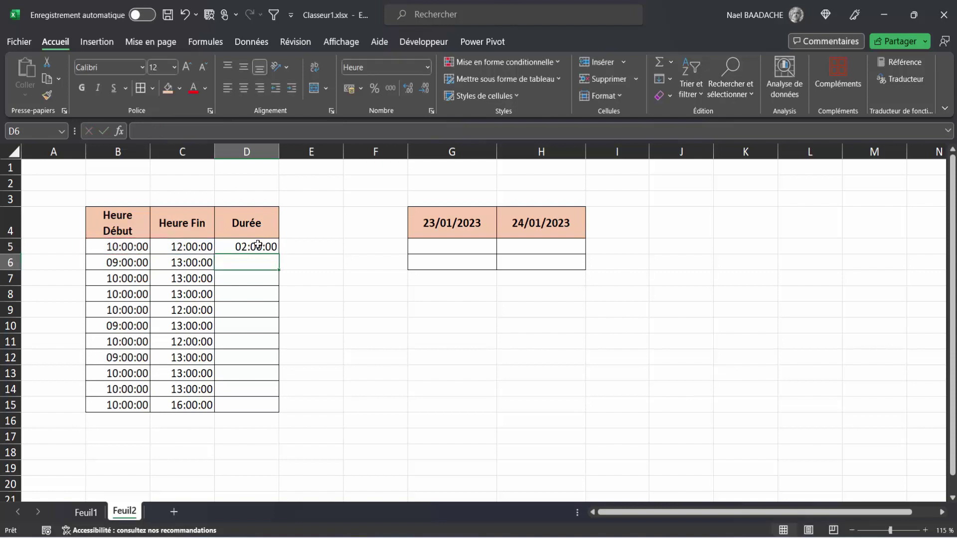
Fill the D5 duration formula down through D15.
{"action": "left_click", "coordinate": [257, 244]}
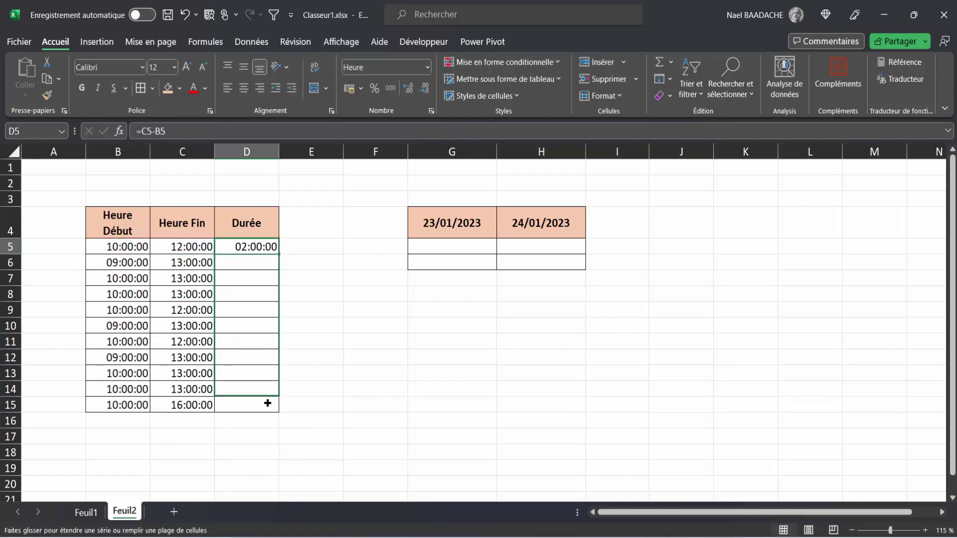
{"action": "left_click_drag", "start_coordinate": [279, 252], "coordinate": [271, 410]}
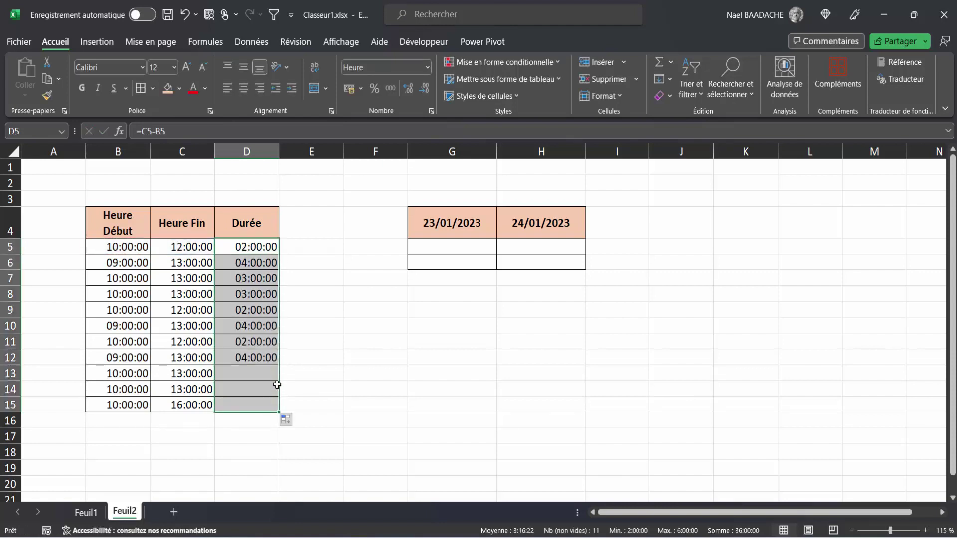
{"action": "left_click", "coordinate": [243, 436]}
Enter =SOMME(D5:D15) in D17 to total the durations.
{"action": "type", "text": "="}
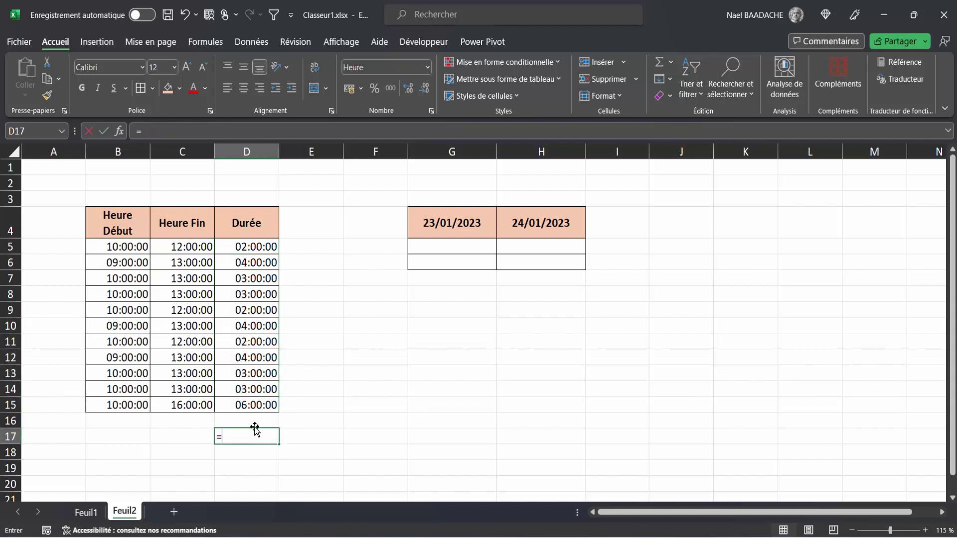
{"action": "type", "text": "somme("}
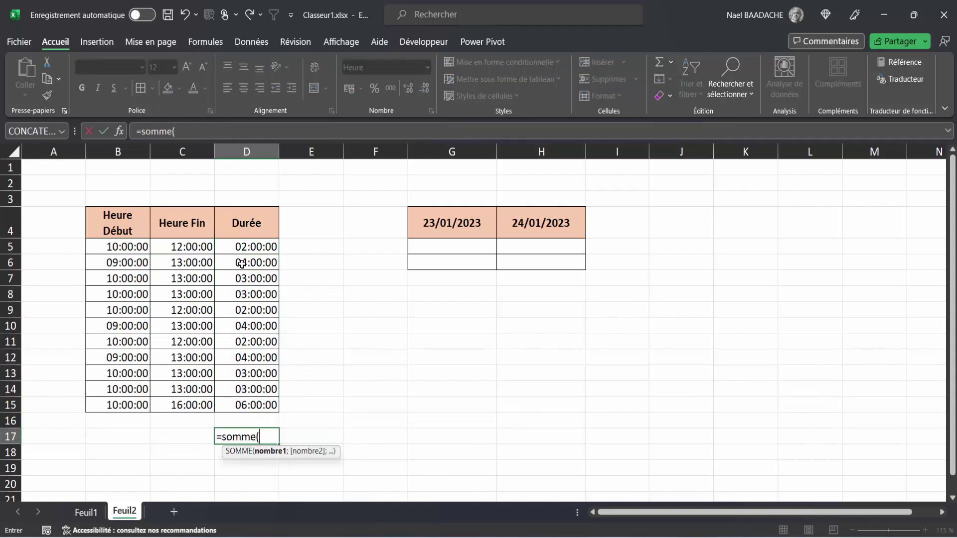
{"action": "left_click_drag", "start_coordinate": [241, 249], "coordinate": [250, 404]}
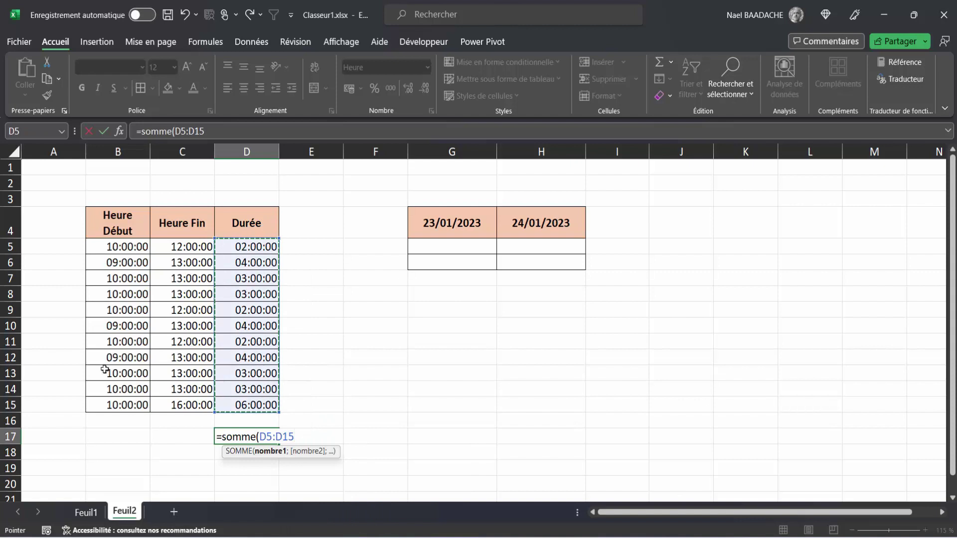
{"action": "key", "text": "Return"}
{"action": "key", "text": "Up"}
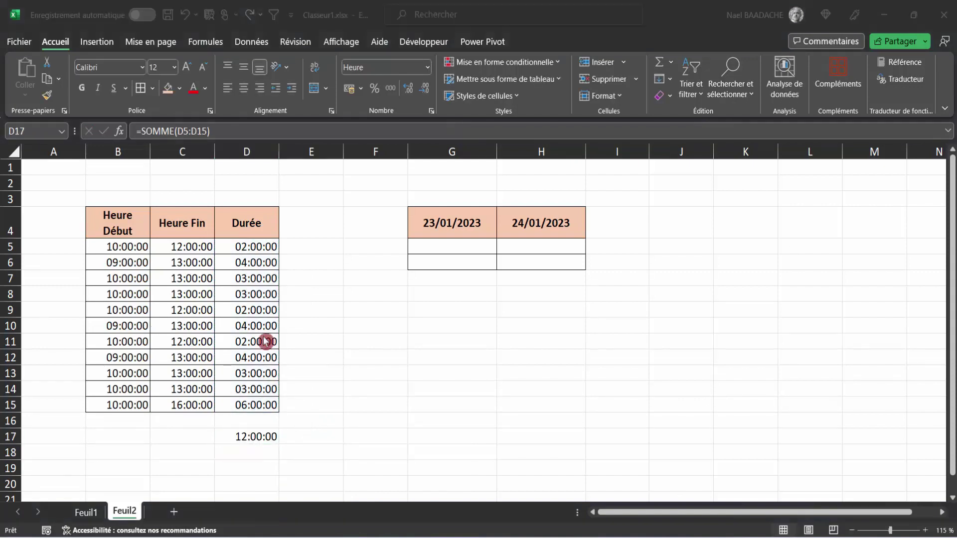
{"action": "left_click_drag", "start_coordinate": [258, 247], "coordinate": [255, 404]}
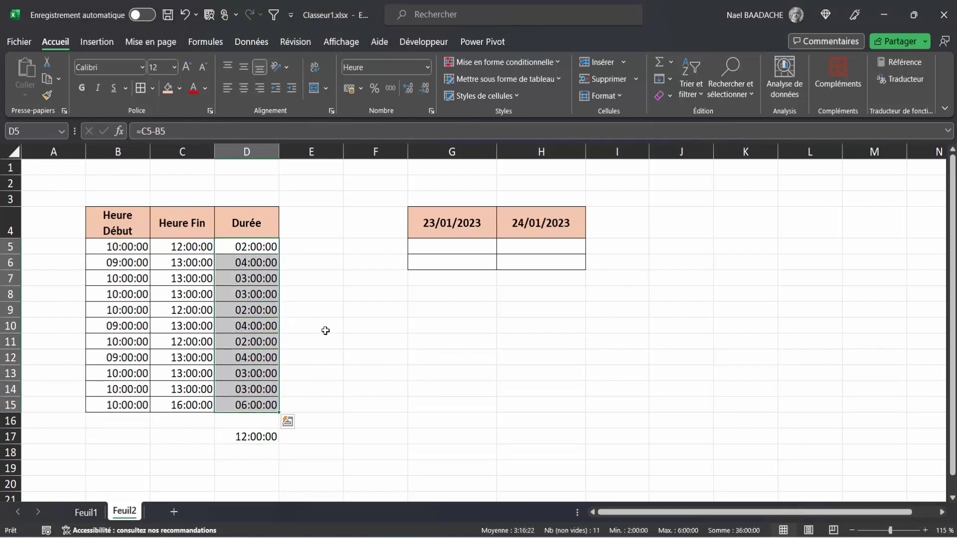
{"action": "left_click", "coordinate": [256, 341]}
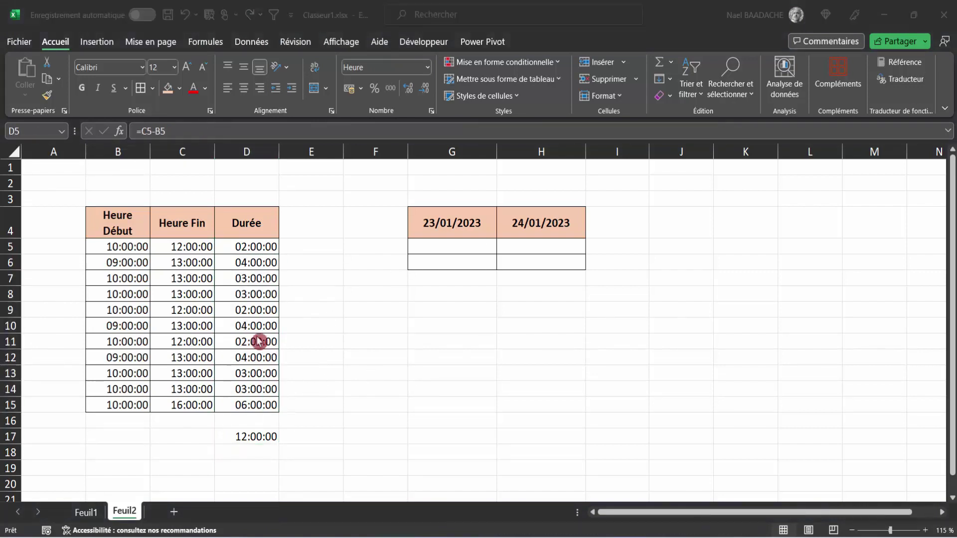
{"action": "left_click", "coordinate": [266, 438]}
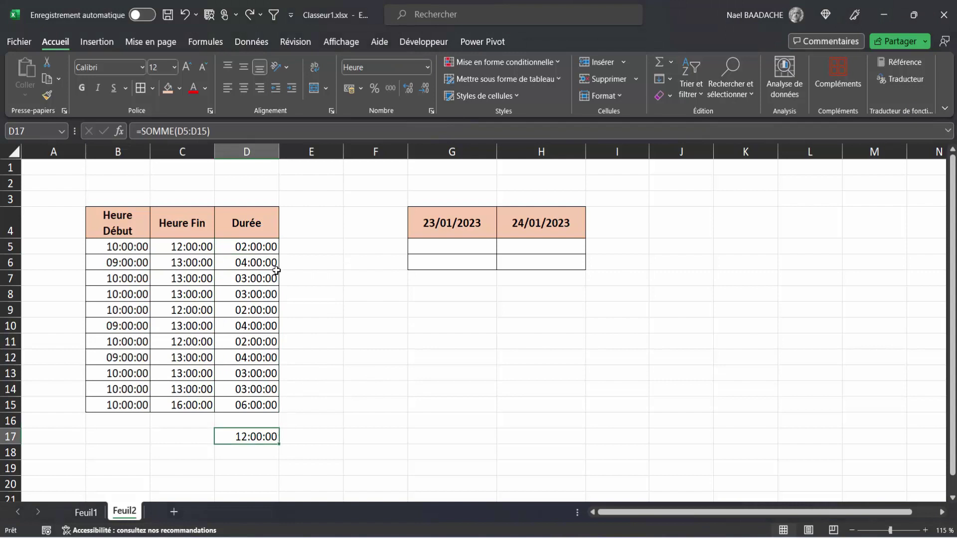
{"action": "left_click", "coordinate": [259, 250]}
{"action": "left_click_drag", "start_coordinate": [261, 247], "coordinate": [241, 405]}
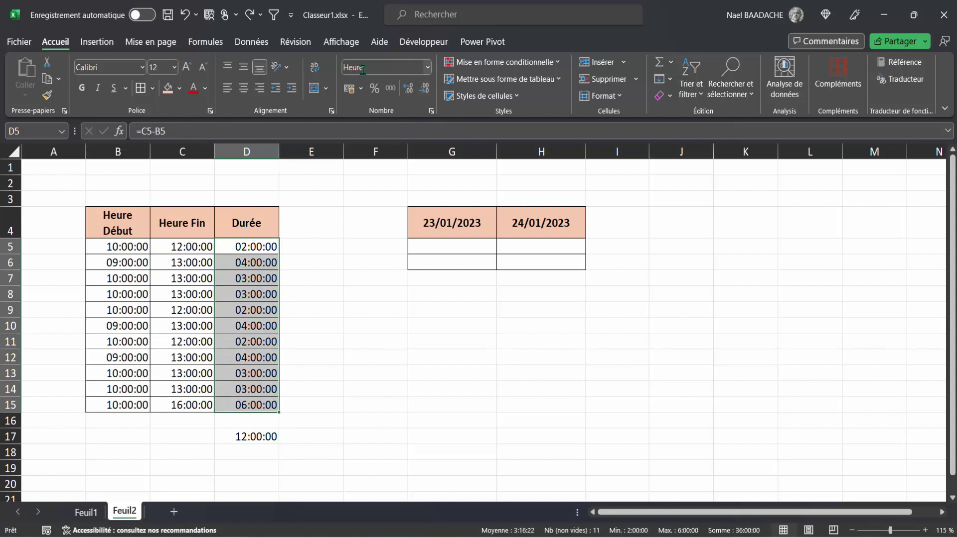
Format the durations D5:D15 as Nombre.
{"action": "left_click", "coordinate": [427, 68]}
{"action": "left_click", "coordinate": [395, 128]}
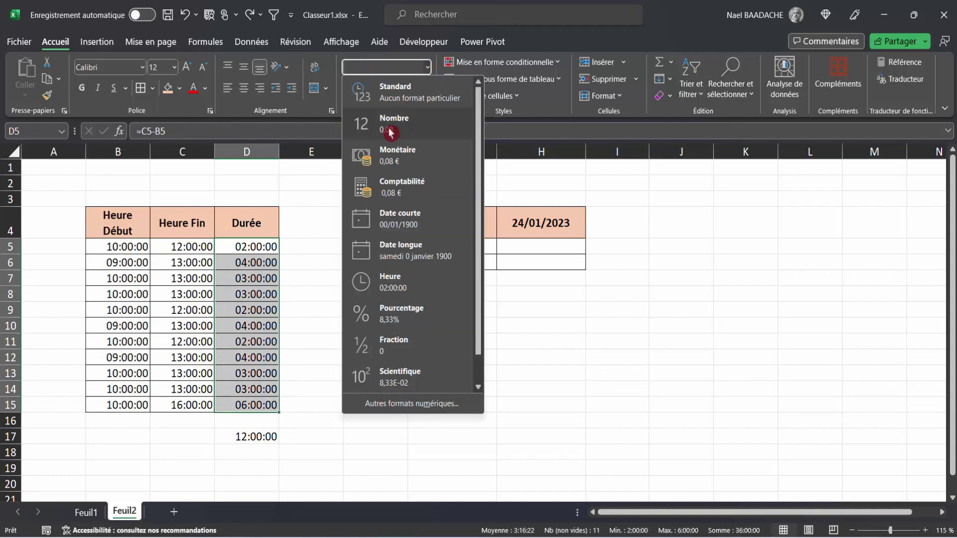
{"action": "key", "text": "F2"}
{"action": "key", "text": "ctrl+Return"}
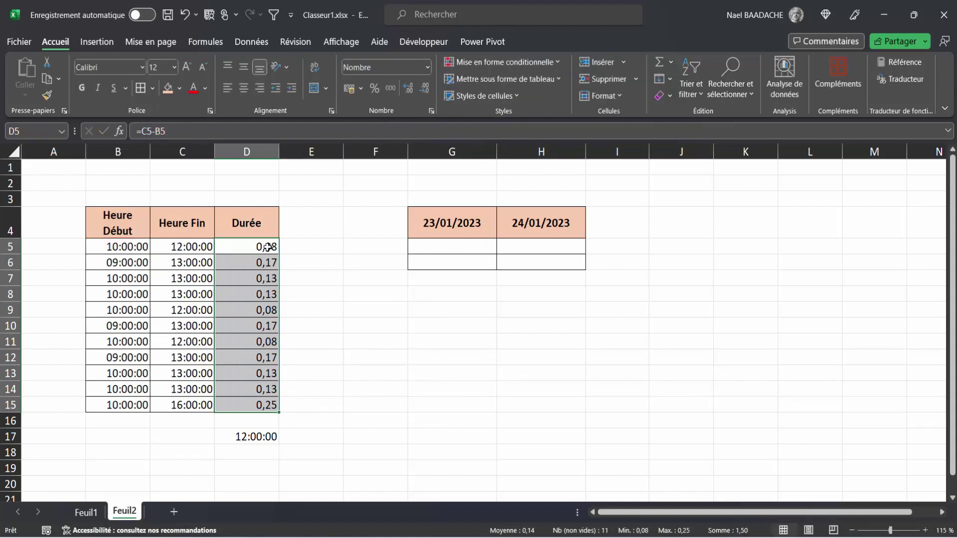
{"action": "left_click", "coordinate": [273, 245]}
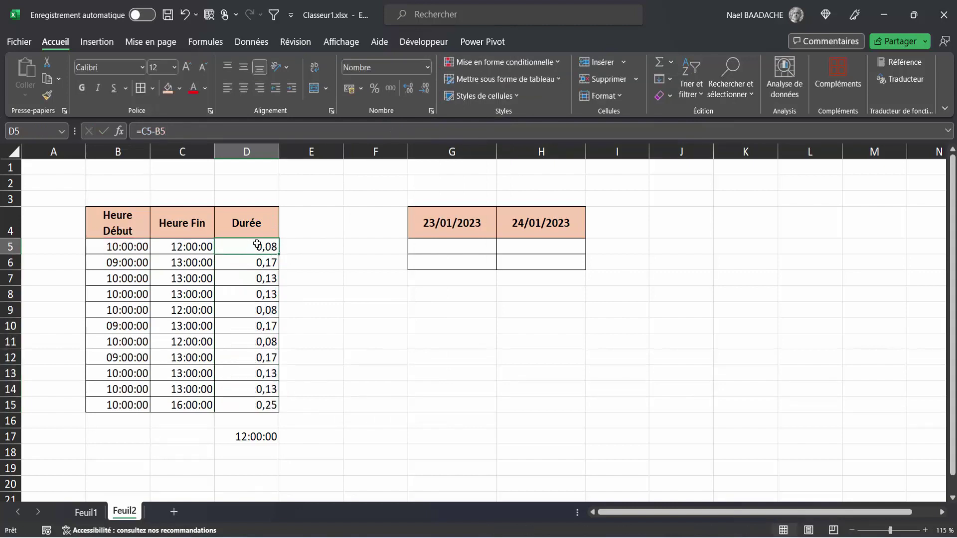
Format the D17 total as Nombre so it reads 1,50.
{"action": "left_click", "coordinate": [272, 439]}
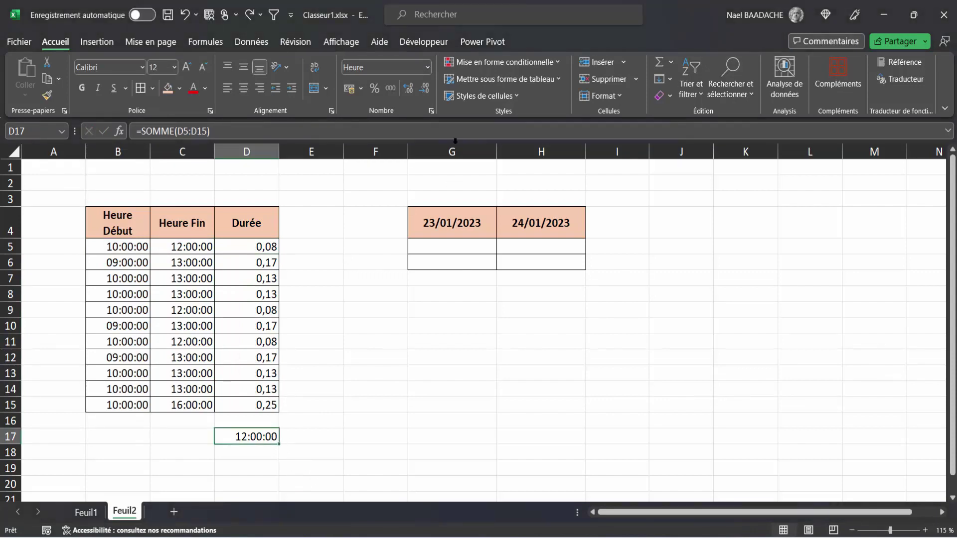
{"action": "left_click", "coordinate": [427, 67]}
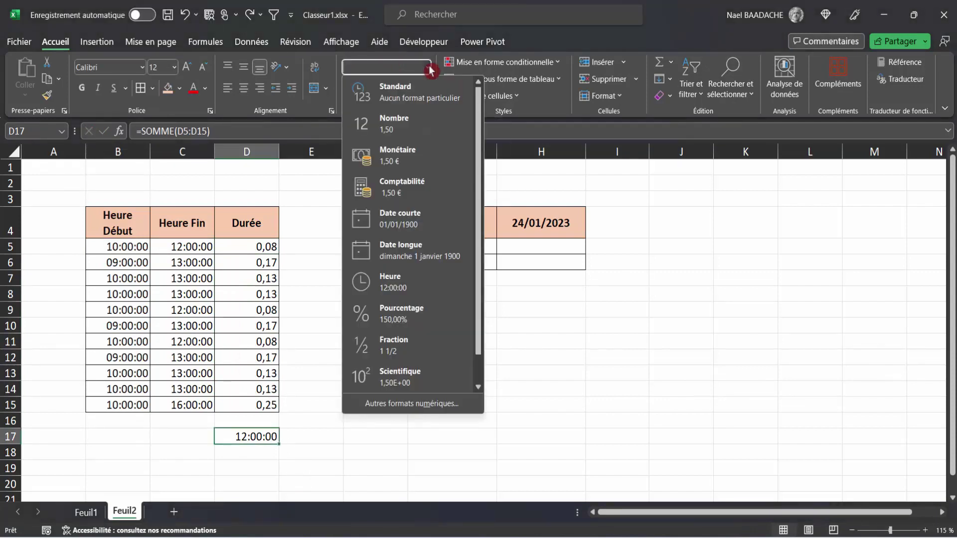
{"action": "left_click", "coordinate": [395, 131]}
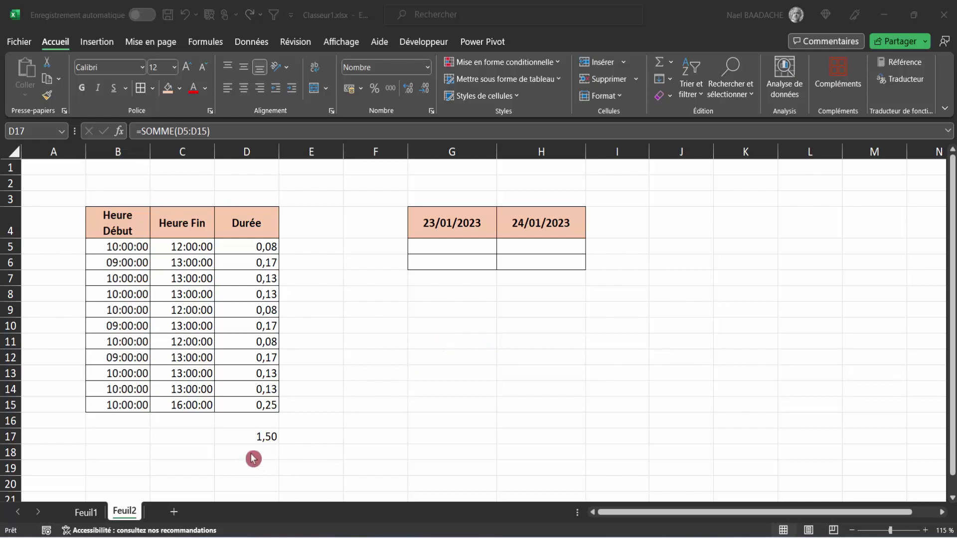
{"action": "left_click", "coordinate": [258, 438]}
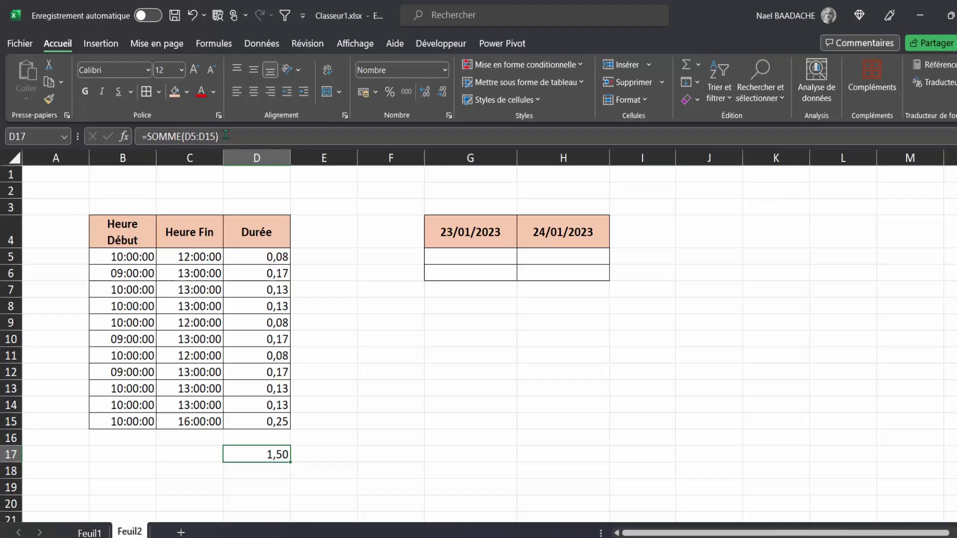
Change D17's formula to =SOMME(D5:D15)*24 so the total reads 36,00.
{"action": "left_click", "coordinate": [216, 130]}
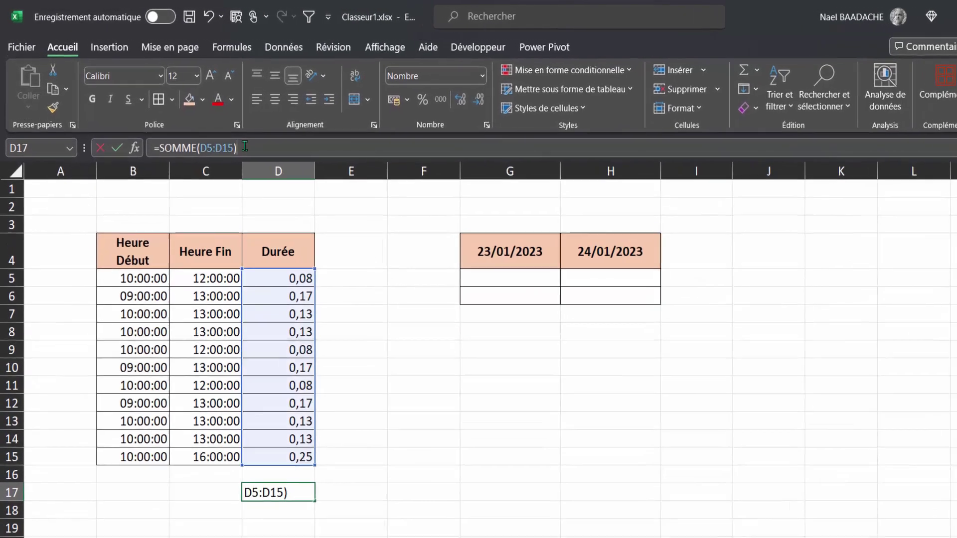
{"action": "type", "text": "*"}
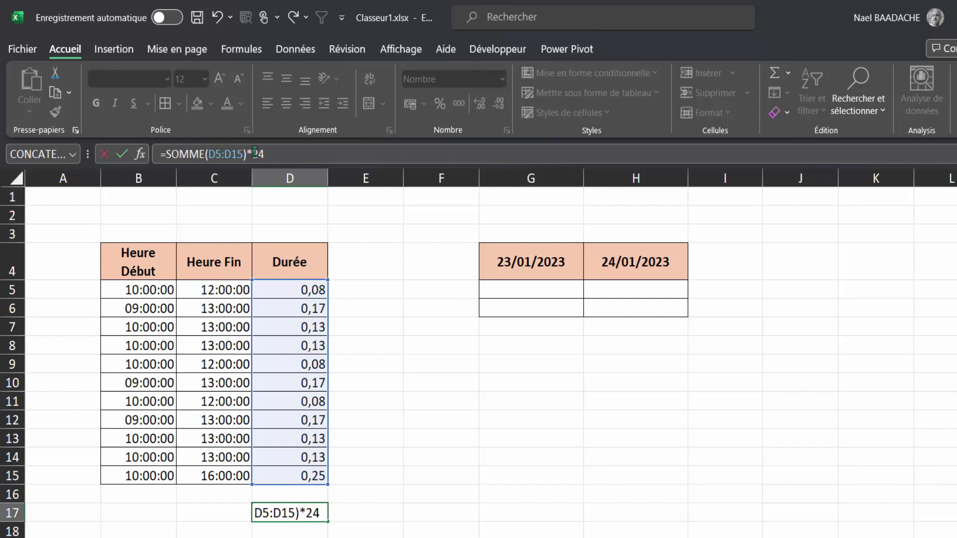
{"action": "key", "text": "Return"}
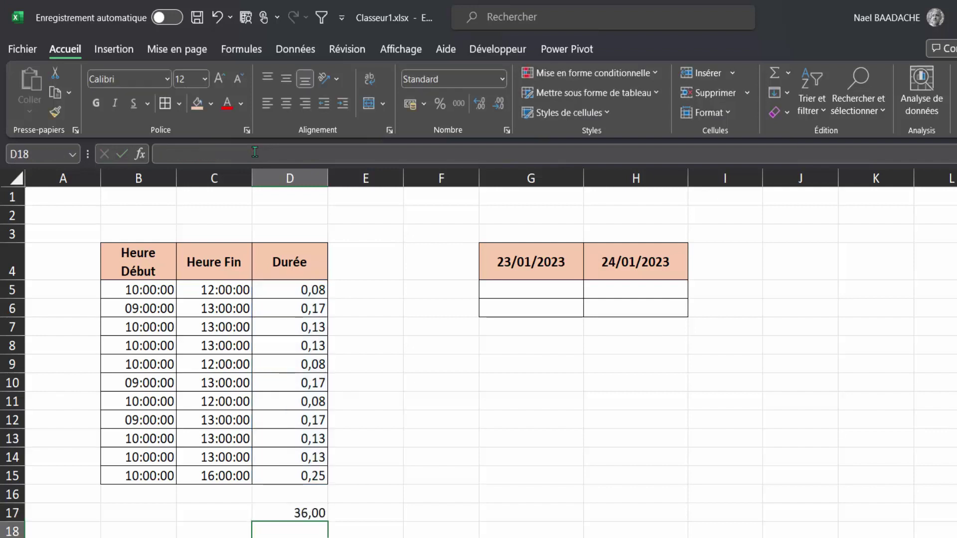
{"action": "key", "text": "Up"}
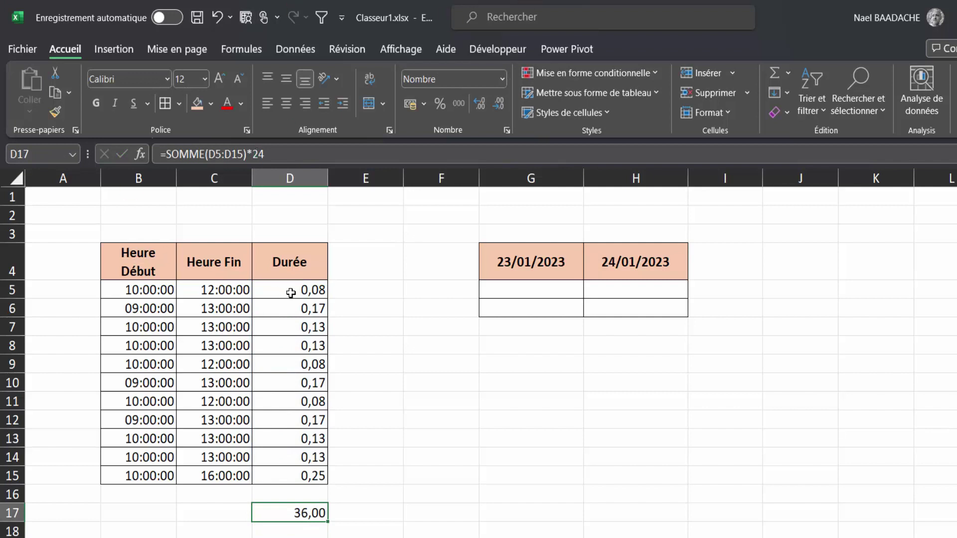
{"action": "left_click_drag", "start_coordinate": [291, 290], "coordinate": [290, 475]}
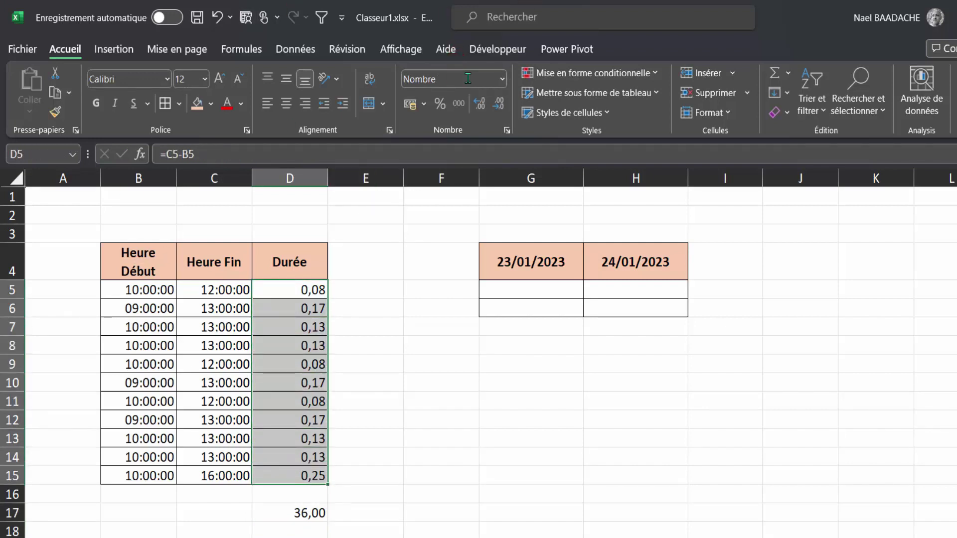
Apply the Heure format to D5:D15 so durations read 02:00:00 to 06:00:00.
{"action": "left_click", "coordinate": [503, 79]}
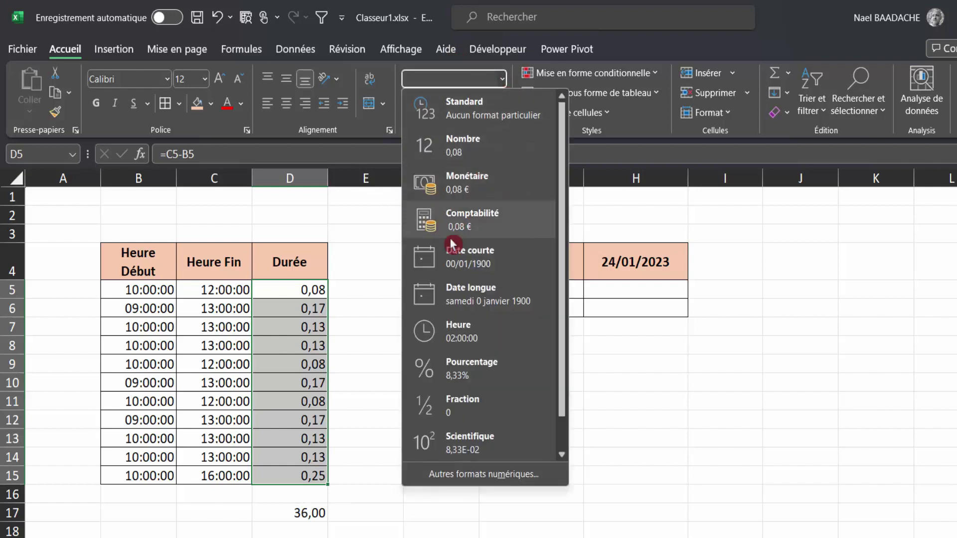
{"action": "left_click", "coordinate": [464, 333]}
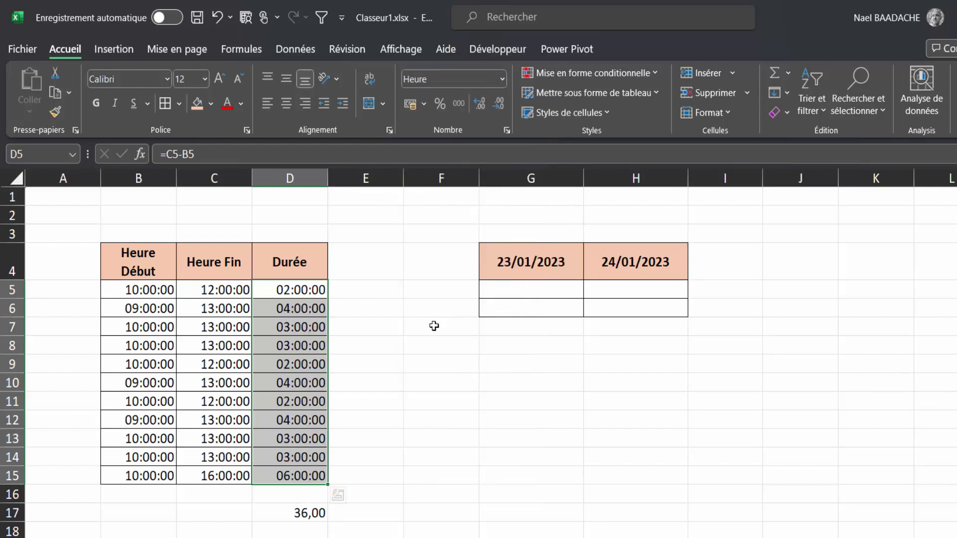
{"action": "left_click_drag", "start_coordinate": [297, 297], "coordinate": [296, 461]}
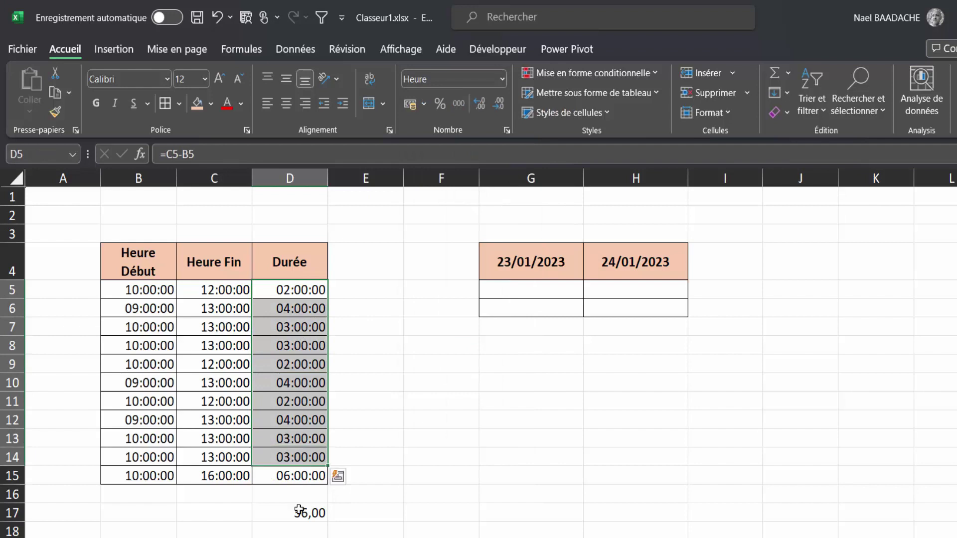
{"action": "left_click", "coordinate": [300, 512]}
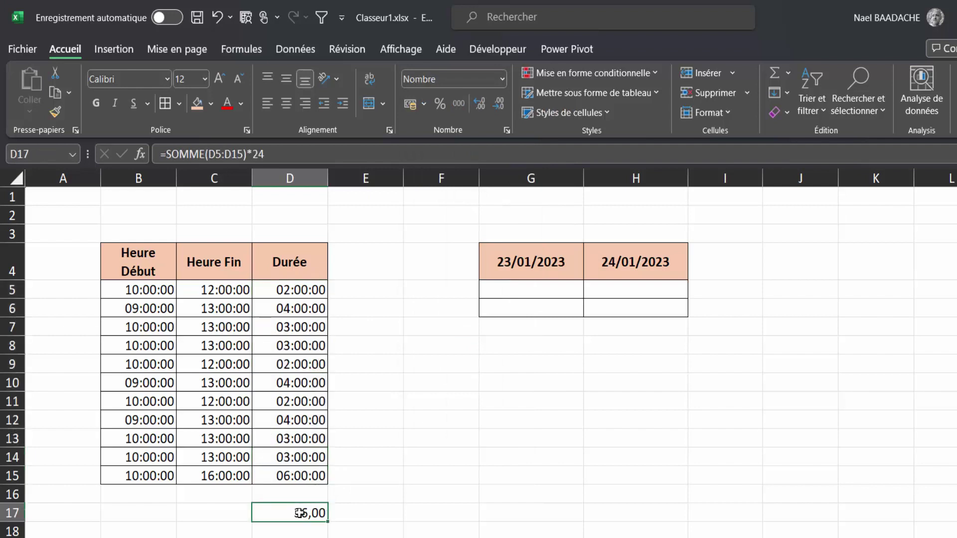
Re-enter the D17 total as =SOMME(D5:D15).
{"action": "type", "text": "=somme("}
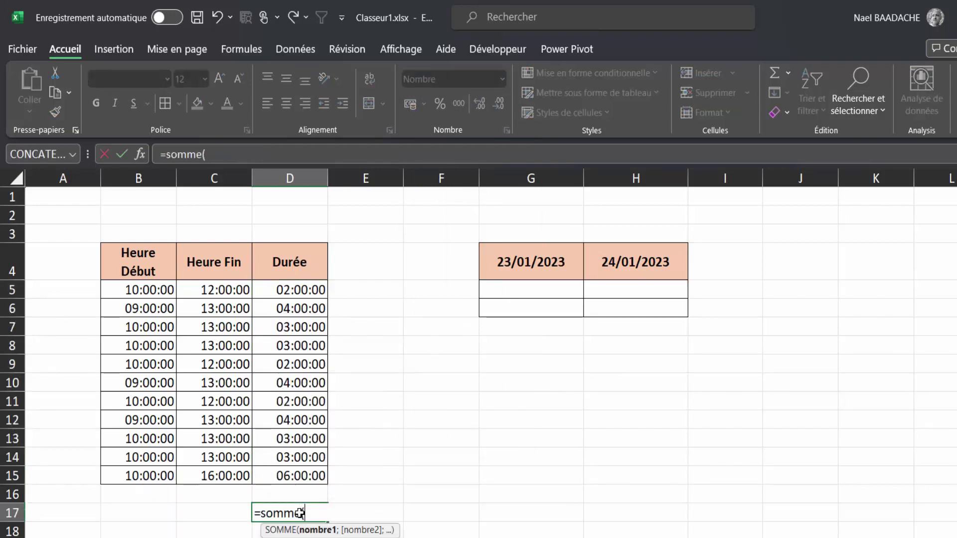
{"action": "left_click_drag", "start_coordinate": [280, 290], "coordinate": [282, 471]}
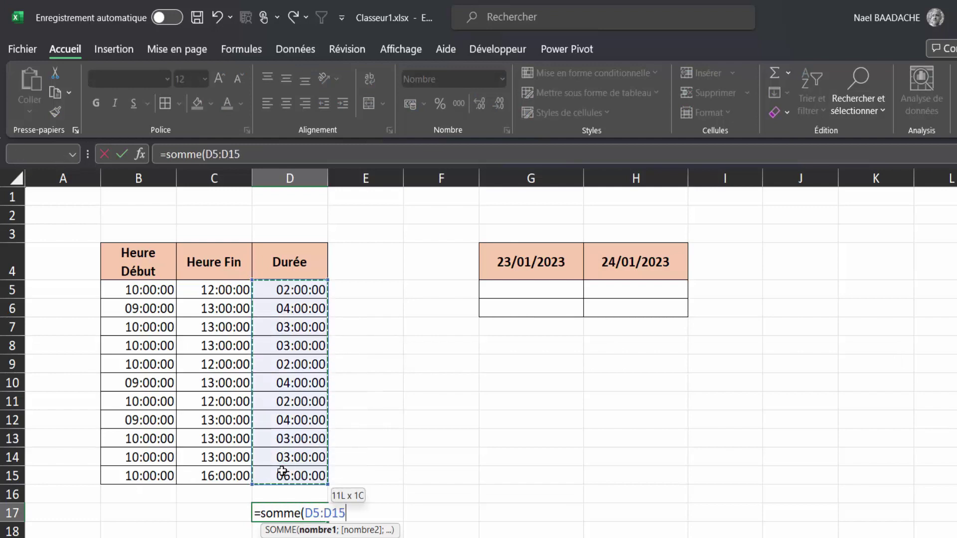
{"action": "type", "text": ")"}
{"action": "key", "text": "Return"}
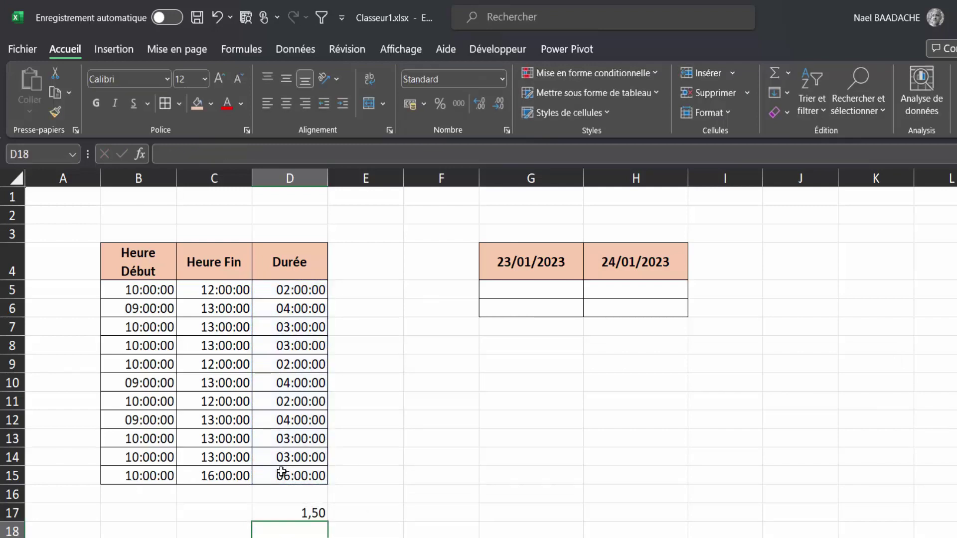
{"action": "left_click", "coordinate": [293, 511]}
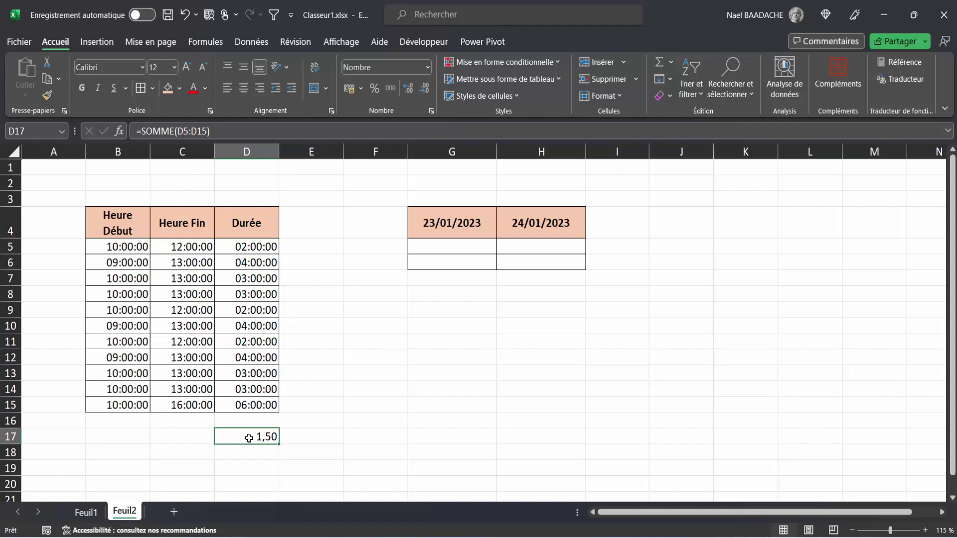
Give D17 the custom [h]:mm format, trimmed from [h]:mm:ss, so it reads 36:00.
{"action": "right_click", "coordinate": [248, 437]}
{"action": "left_click", "coordinate": [276, 354]}
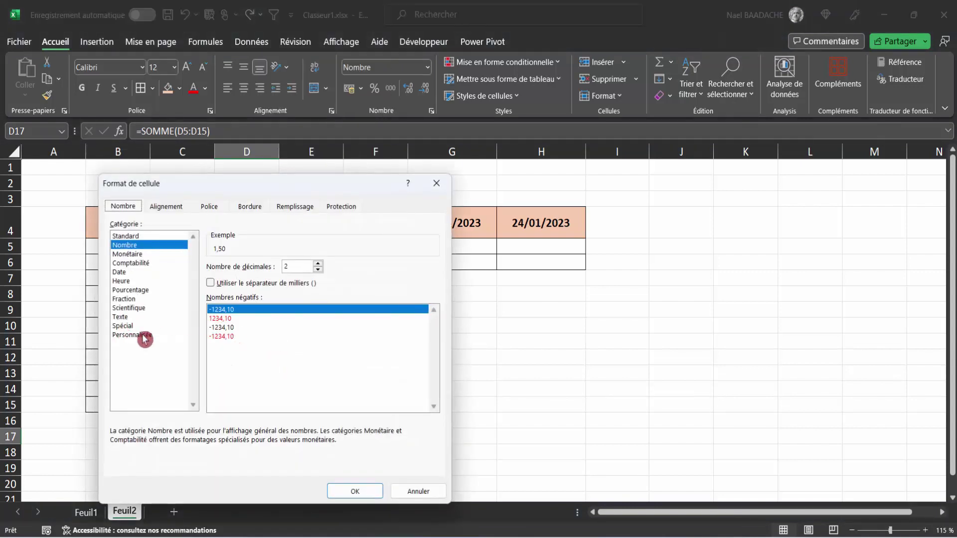
{"action": "left_click", "coordinate": [145, 335]}
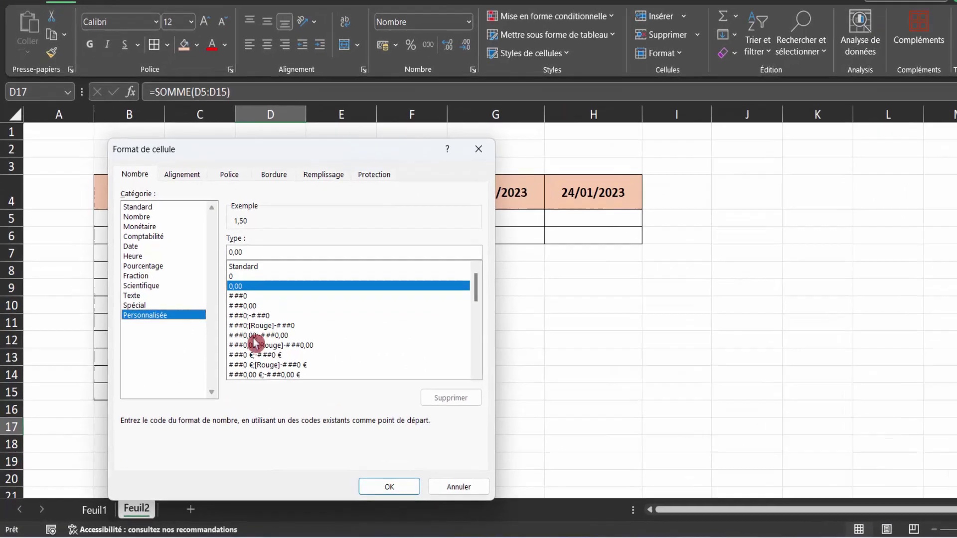
{"action": "left_click", "coordinate": [262, 353]}
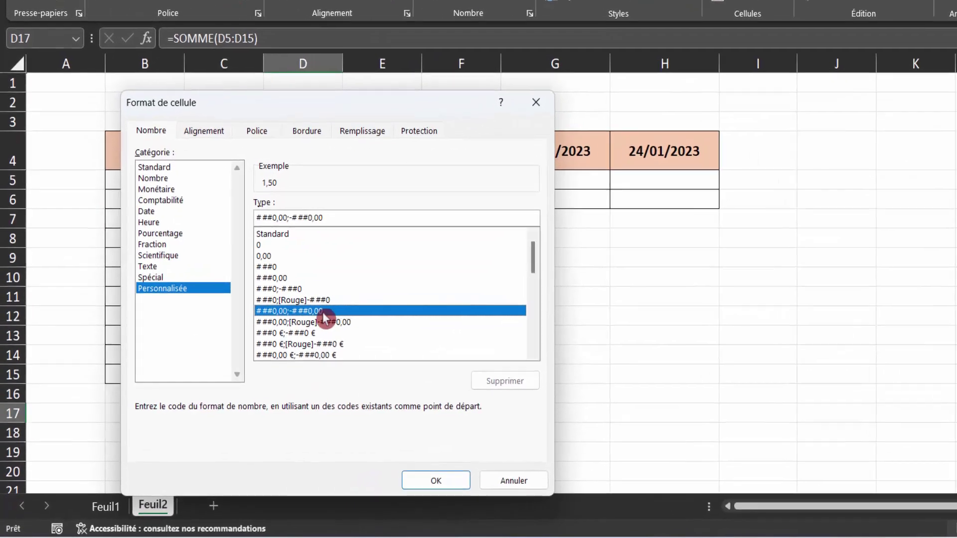
{"action": "scroll", "coordinate": [325, 318], "scroll_direction": "down", "scroll_amount": 2}
{"action": "scroll", "coordinate": [325, 318], "scroll_direction": "down", "scroll_amount": 4}
{"action": "scroll", "coordinate": [324, 317], "scroll_direction": "down", "scroll_amount": 2}
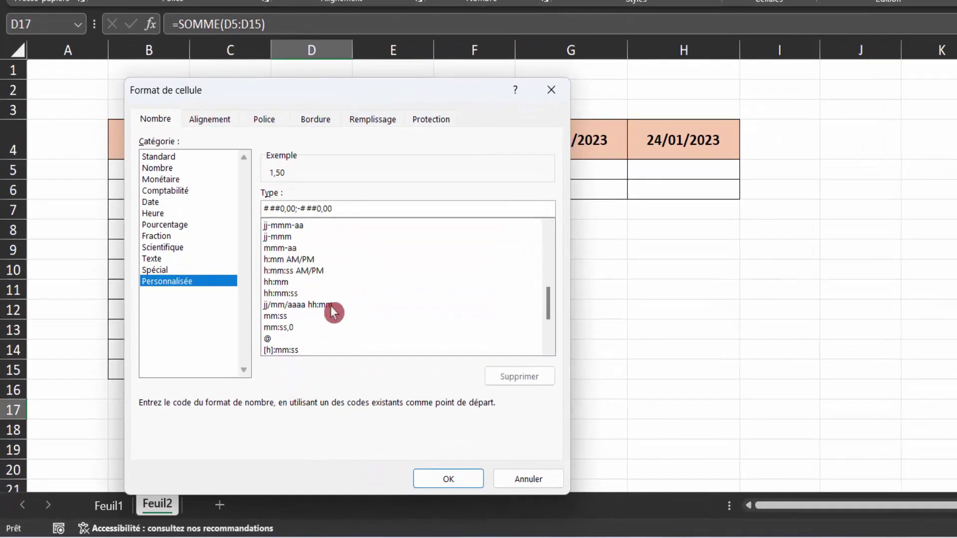
{"action": "scroll", "coordinate": [333, 311], "scroll_direction": "down", "scroll_amount": 2}
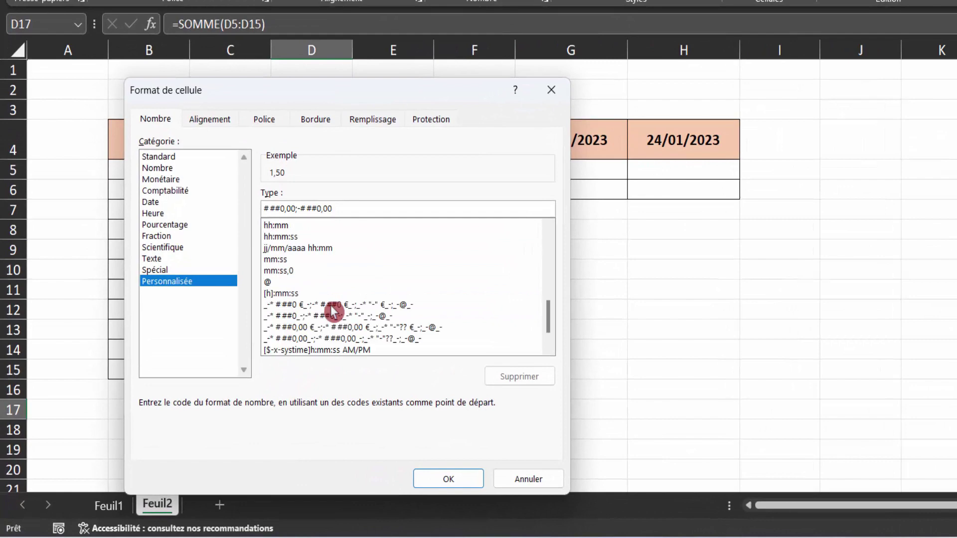
{"action": "left_click", "coordinate": [289, 293]}
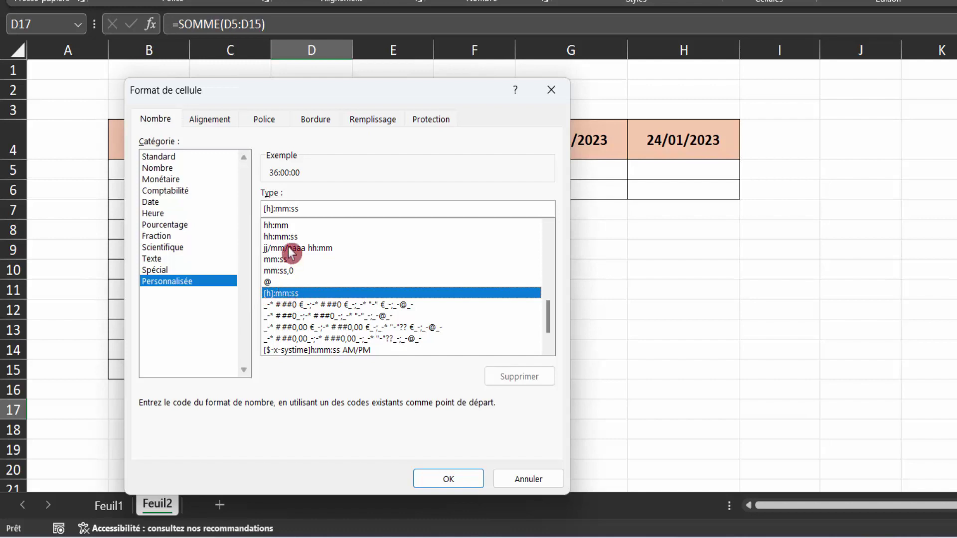
{"action": "left_click", "coordinate": [282, 225]}
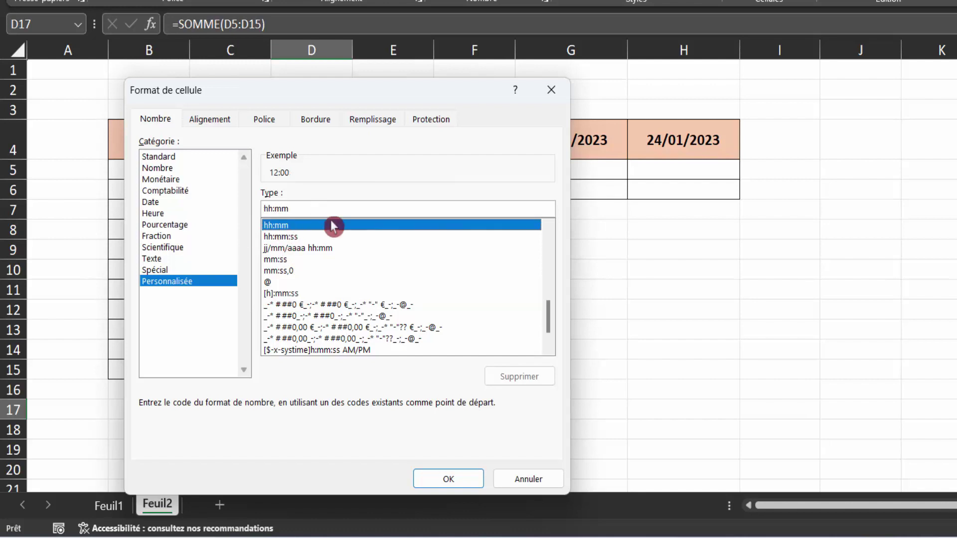
{"action": "left_click", "coordinate": [277, 294]}
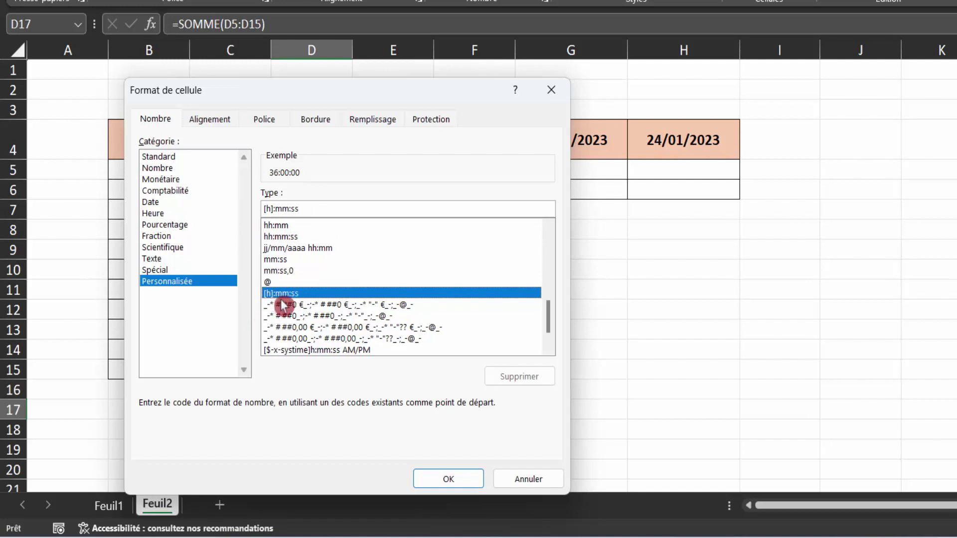
{"action": "left_click", "coordinate": [313, 210]}
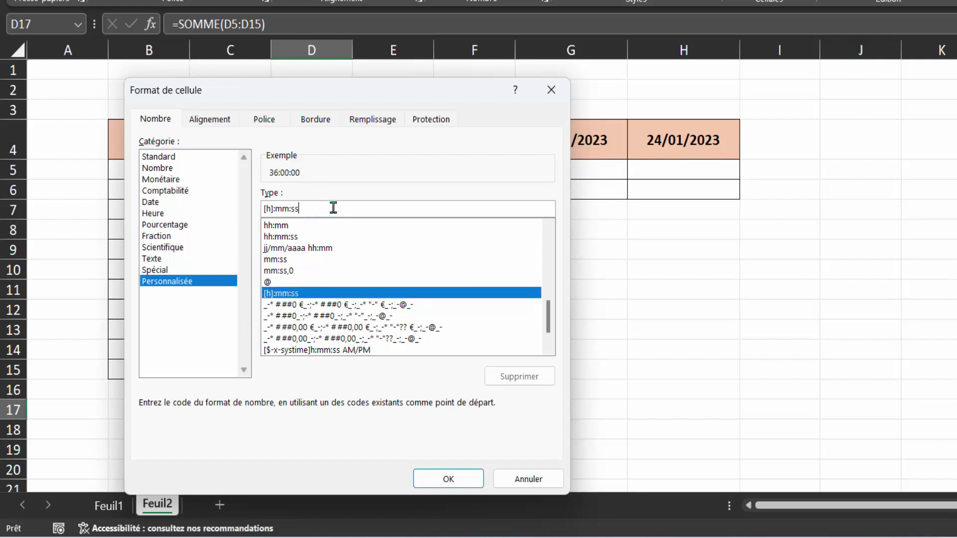
{"action": "key", "text": "BackSpace"}
{"action": "key", "text": "BackSpace"}
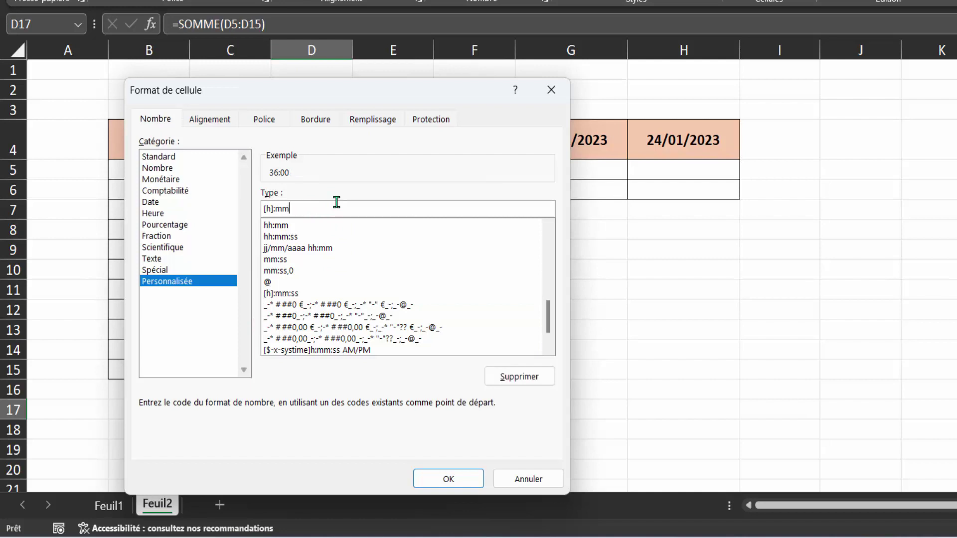
{"action": "left_click", "coordinate": [449, 480]}
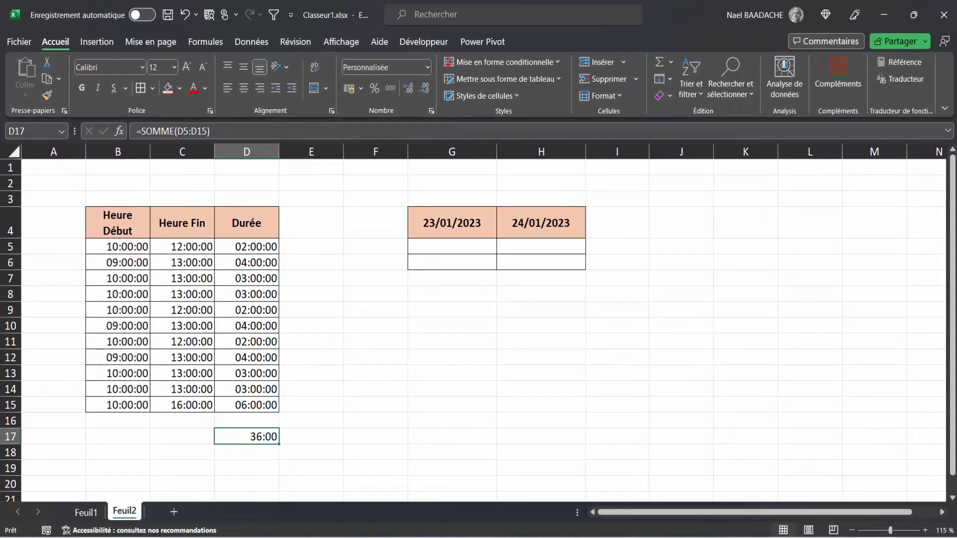
Enter 22:00 in G5 under 23/01/2023 and 06:00 in H5 under 24/01/2023.
{"action": "left_click", "coordinate": [630, 355]}
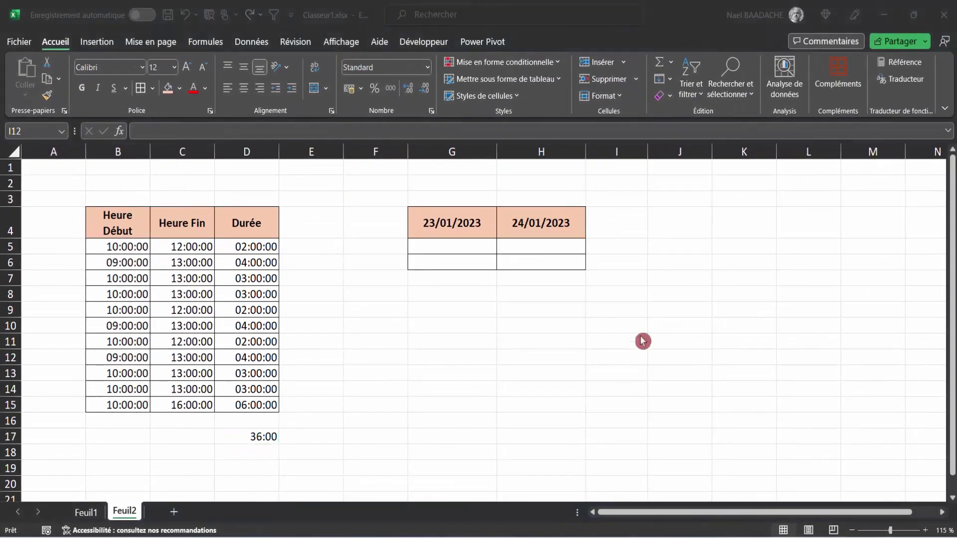
{"action": "left_click", "coordinate": [466, 246]}
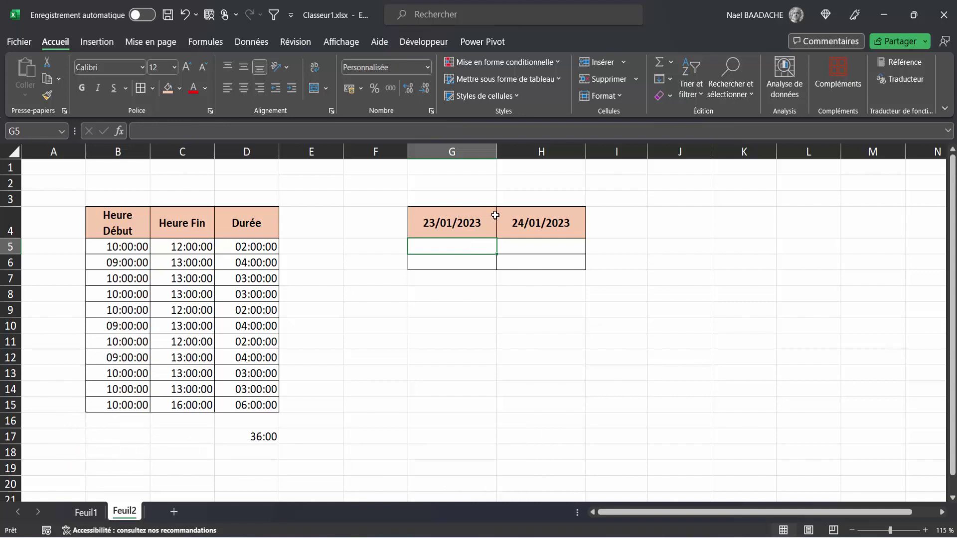
{"action": "type", "text": "22:"}
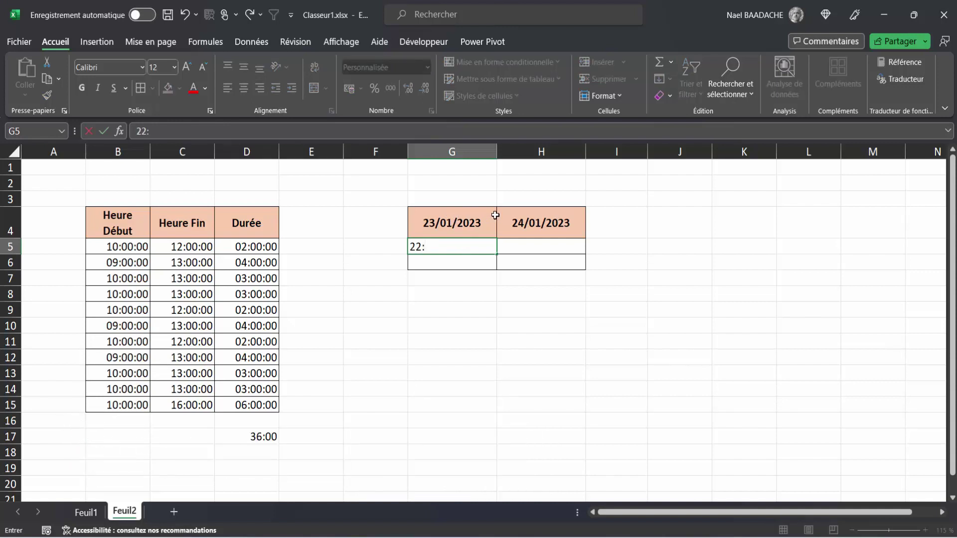
{"action": "type", "text": "00"}
{"action": "type", "text": "00"}
{"action": "key", "text": "Tab"}
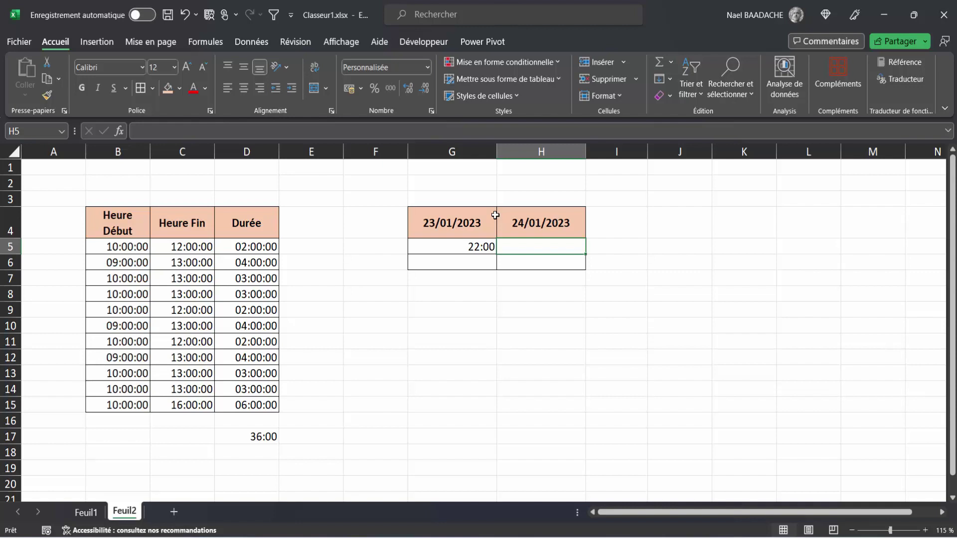
{"action": "type", "text": "06:"}
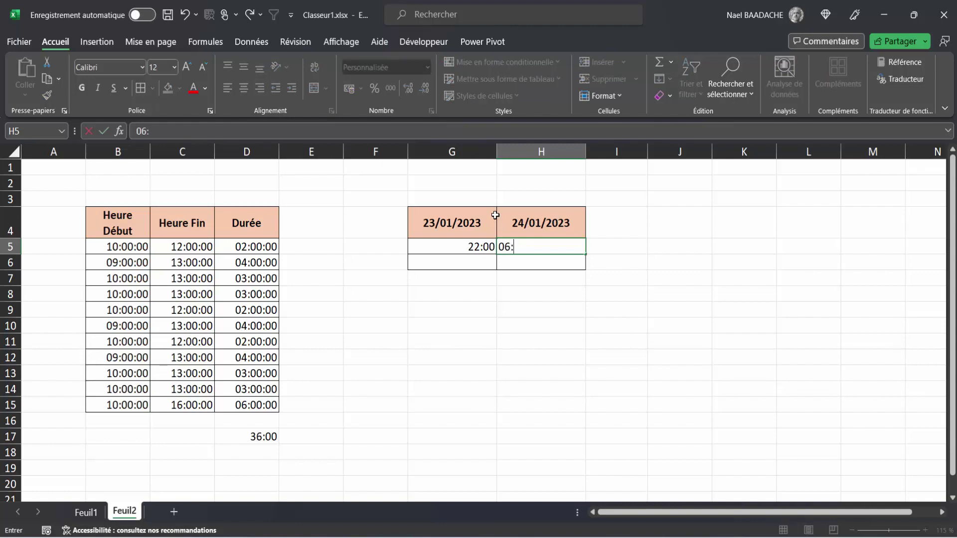
{"action": "type", "text": "00"}
{"action": "key", "text": "Return"}
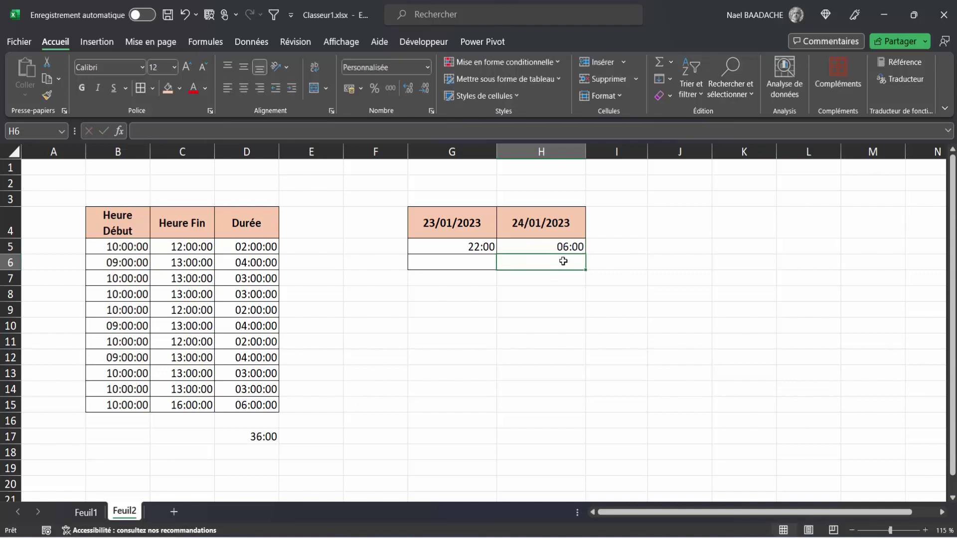
{"action": "left_click", "coordinate": [630, 246]}
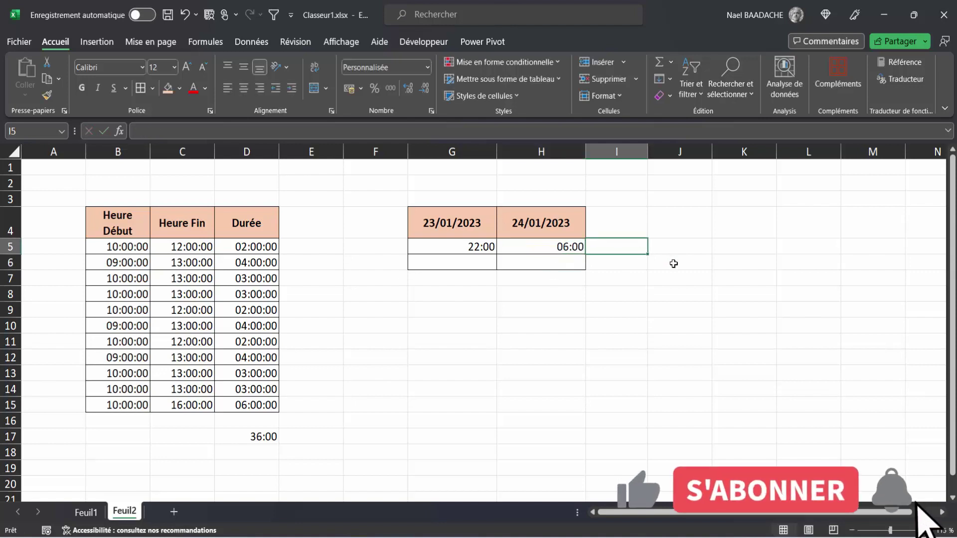
Enter =H5-G5 in I5 to compute the end minus start duration.
{"action": "type", "text": "="}
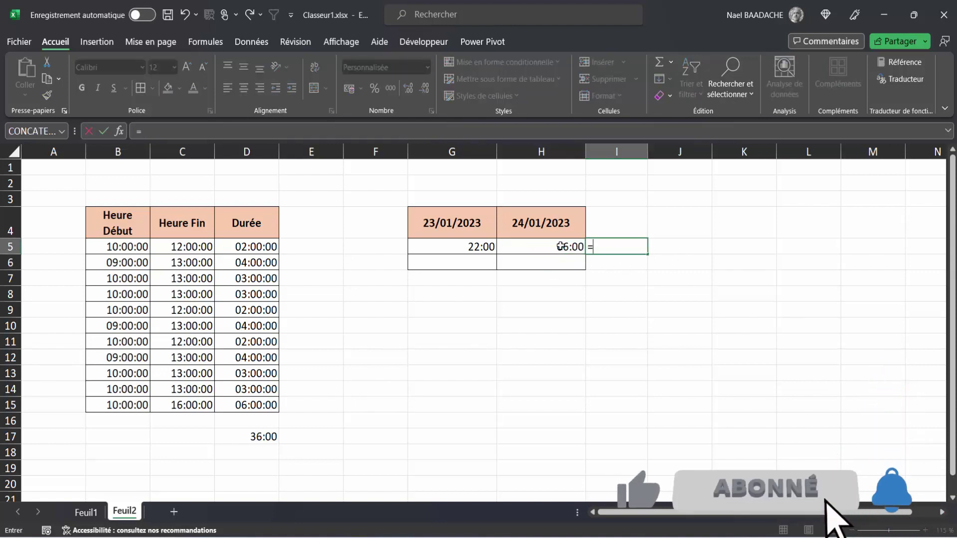
{"action": "left_click", "coordinate": [560, 246]}
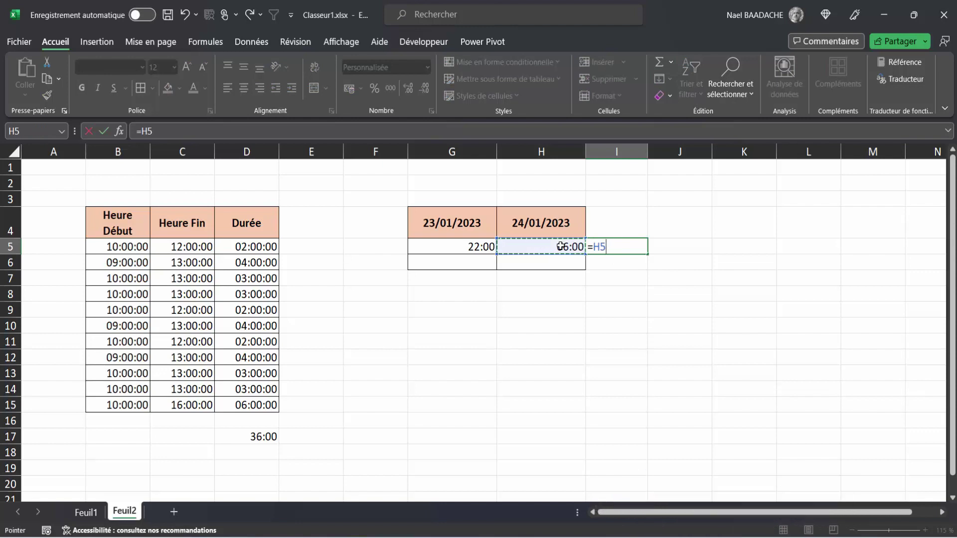
{"action": "type", "text": "-"}
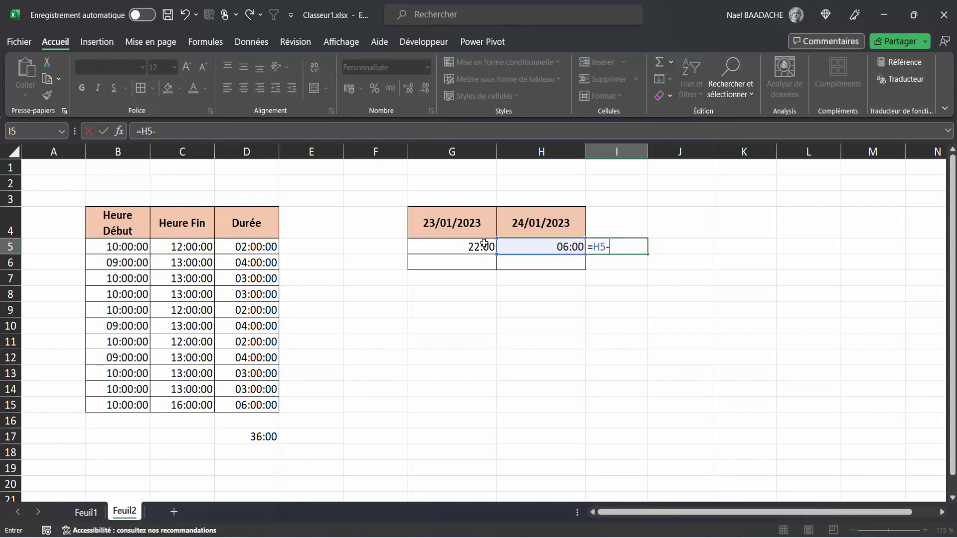
{"action": "left_click", "coordinate": [476, 248]}
{"action": "key", "text": "Return"}
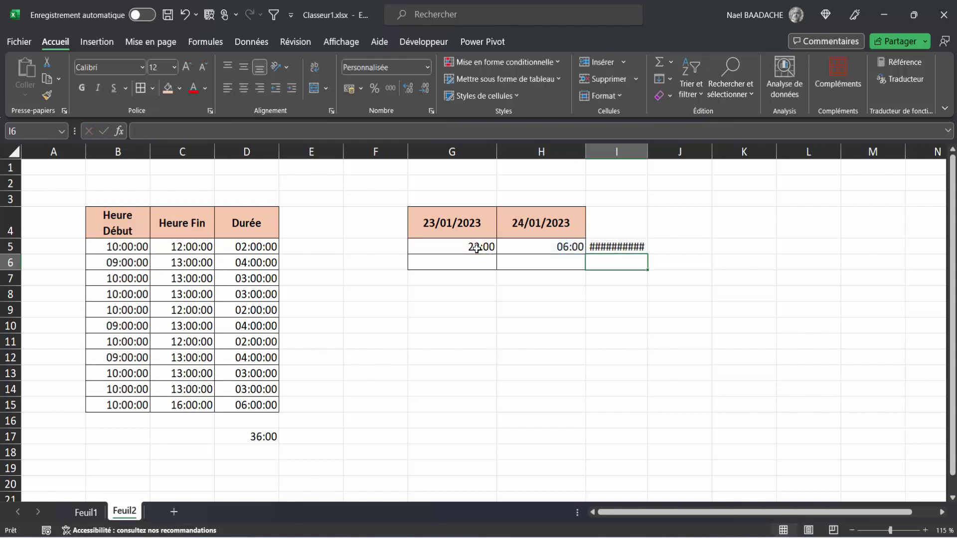
{"action": "key", "text": "Return"}
Widen column I to reveal the ####### negative time, clear I5, then narrow the column.
{"action": "left_click", "coordinate": [631, 250]}
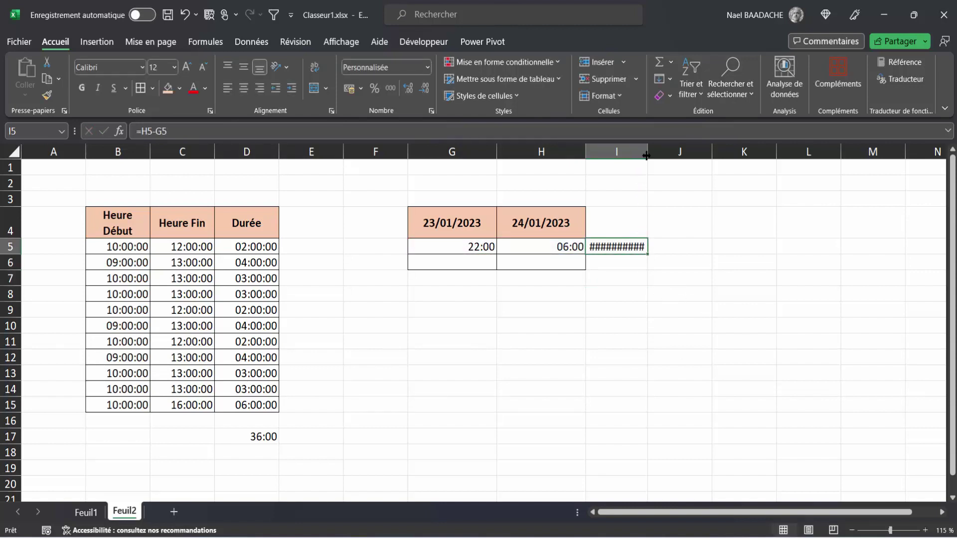
{"action": "left_click_drag", "start_coordinate": [647, 152], "coordinate": [716, 152]}
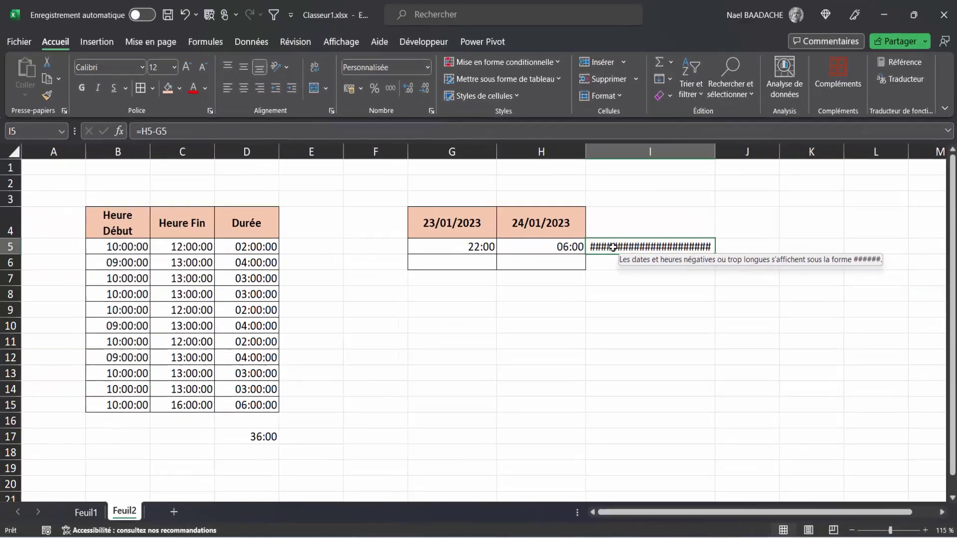
{"action": "key", "text": "Delete"}
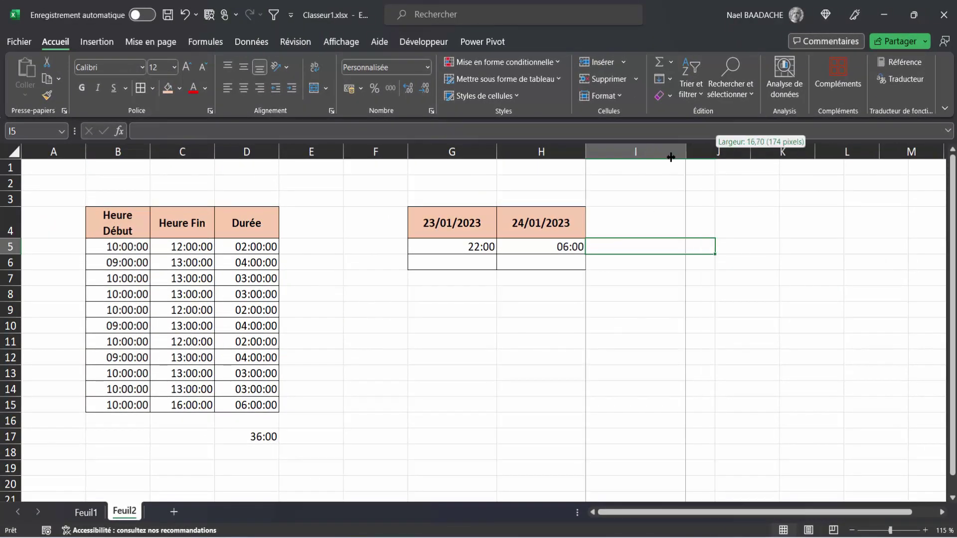
{"action": "left_click_drag", "start_coordinate": [715, 156], "coordinate": [669, 156]}
Try the reversed formula =G5-H5 in I5, which gives 16:00.
{"action": "type", "text": "="}
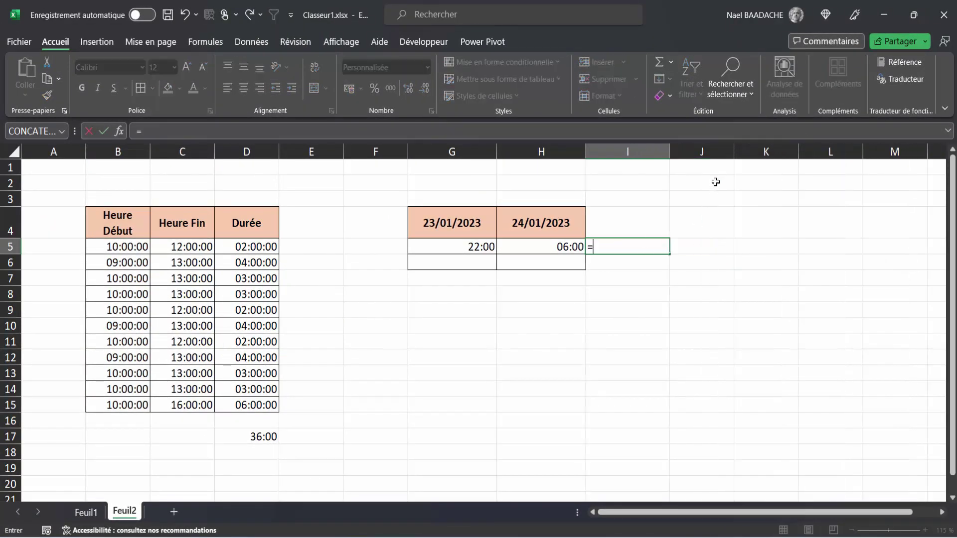
{"action": "left_click", "coordinate": [450, 248]}
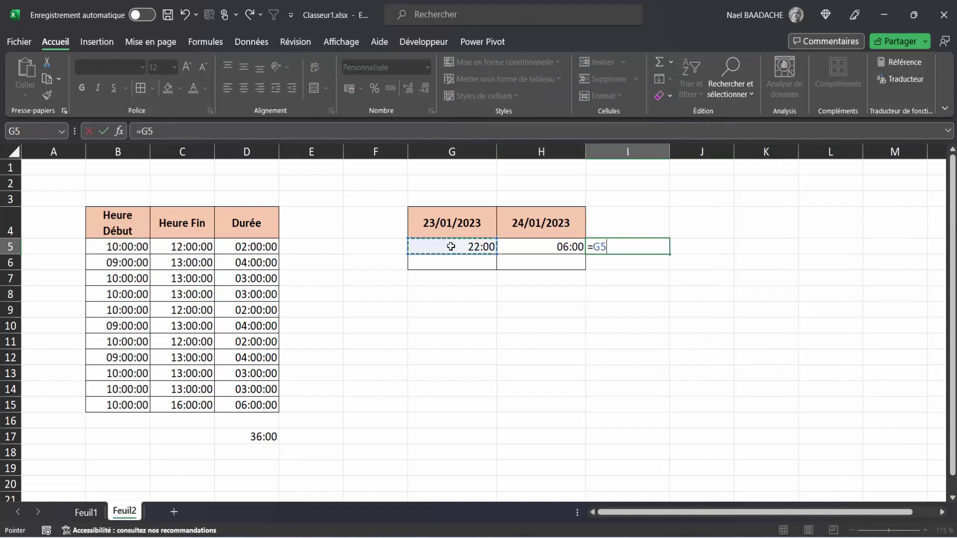
{"action": "type", "text": "-"}
{"action": "left_click", "coordinate": [533, 247]}
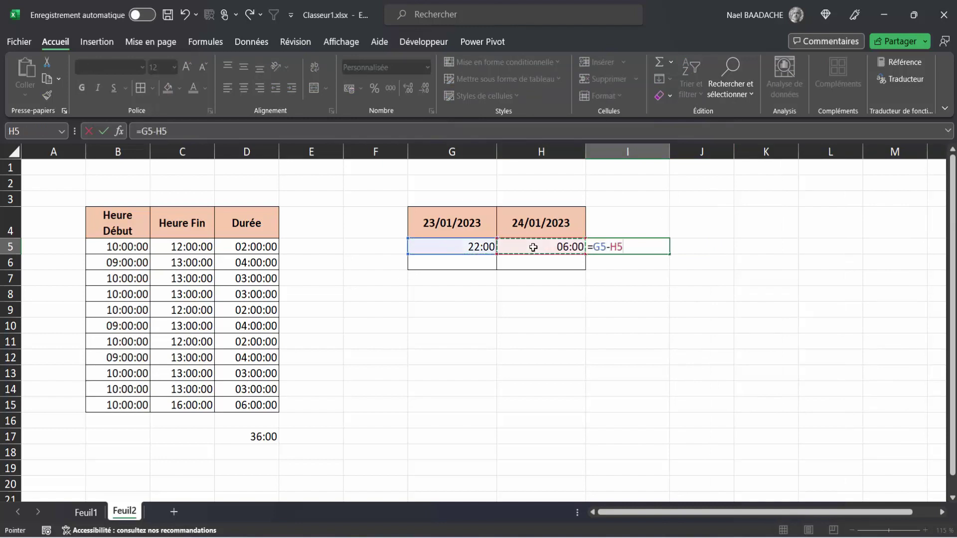
{"action": "key", "text": "Return"}
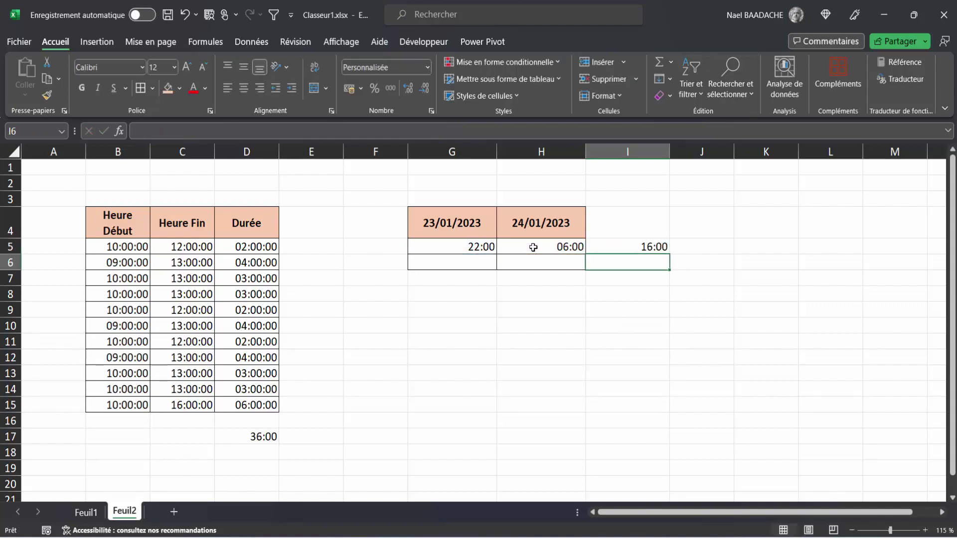
{"action": "key", "text": "Up"}
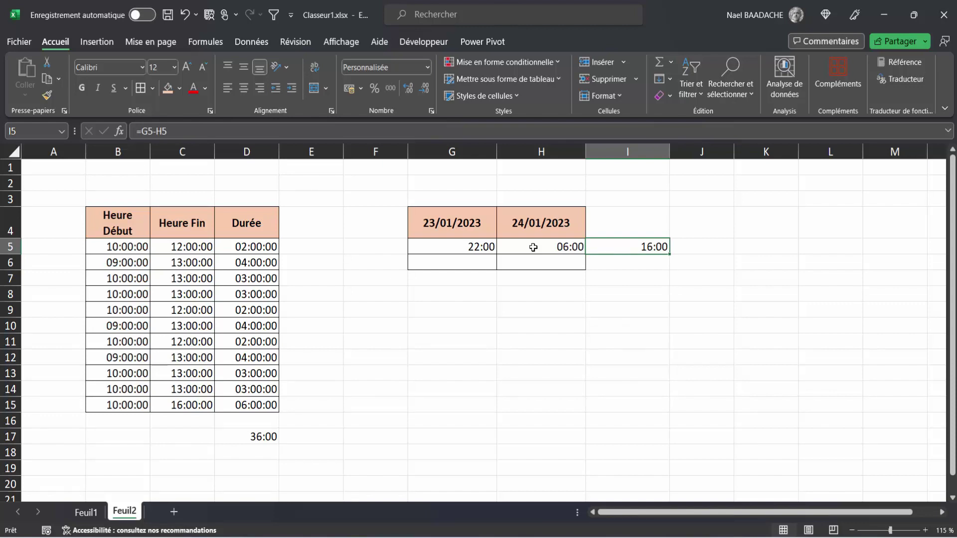
Replace it with =MOD(H5-G5;1) so I5 shows the 08:00 overnight duration.
{"action": "type", "text": "="}
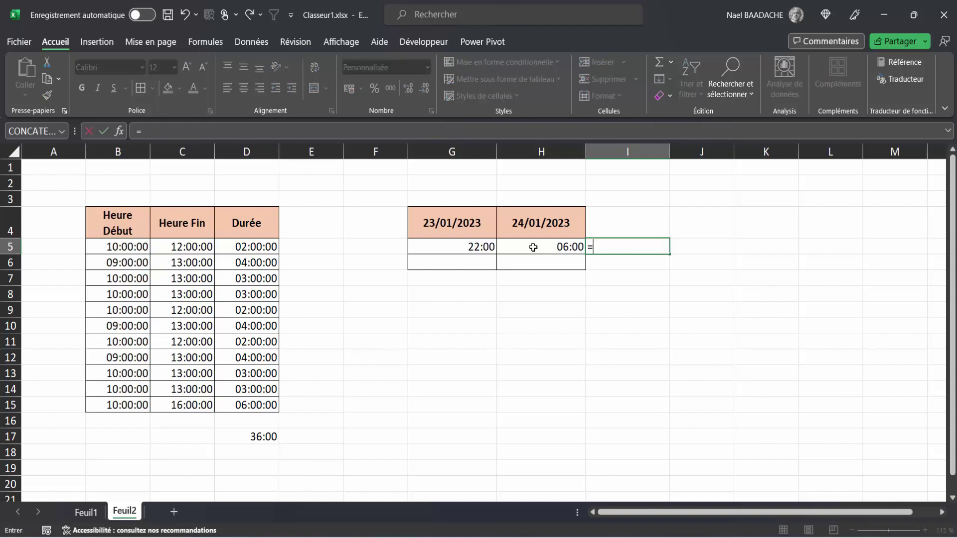
{"action": "type", "text": "mo"}
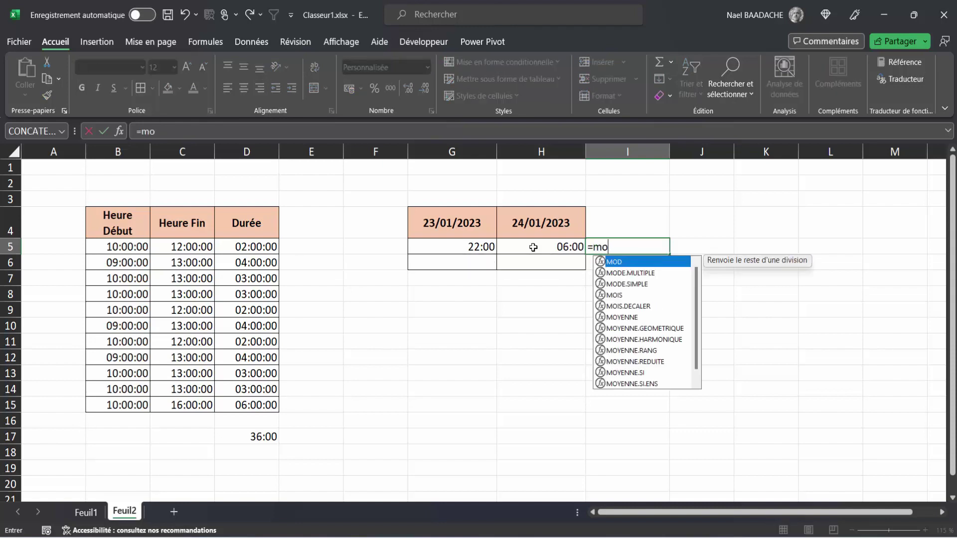
{"action": "type", "text": "d("}
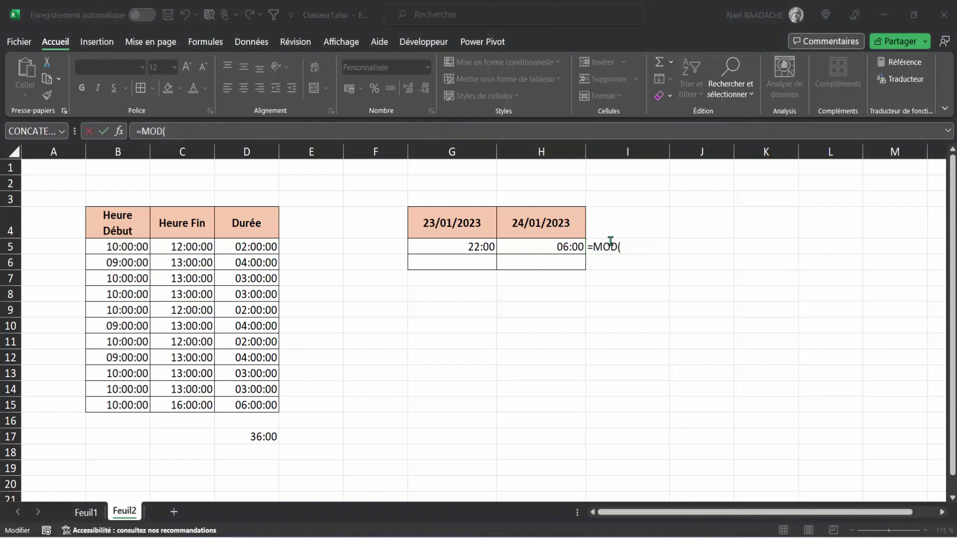
{"action": "left_click", "coordinate": [630, 246]}
{"action": "left_click", "coordinate": [565, 247]}
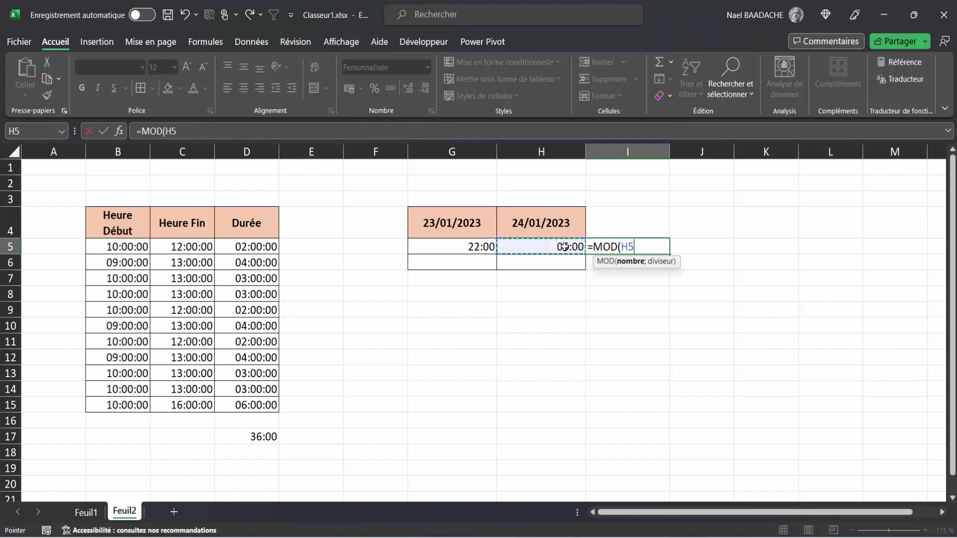
{"action": "type", "text": "-"}
{"action": "left_click", "coordinate": [464, 244]}
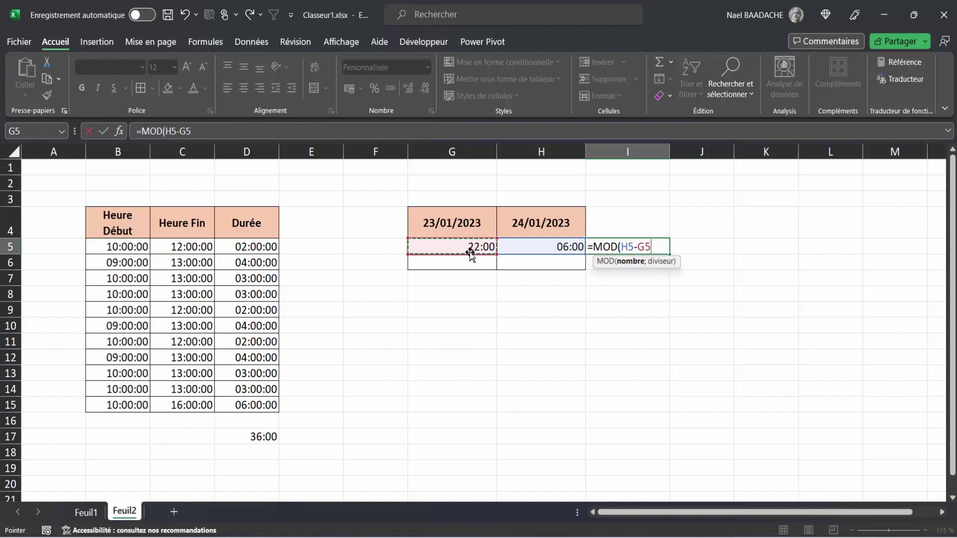
{"action": "type", "text": ";1"}
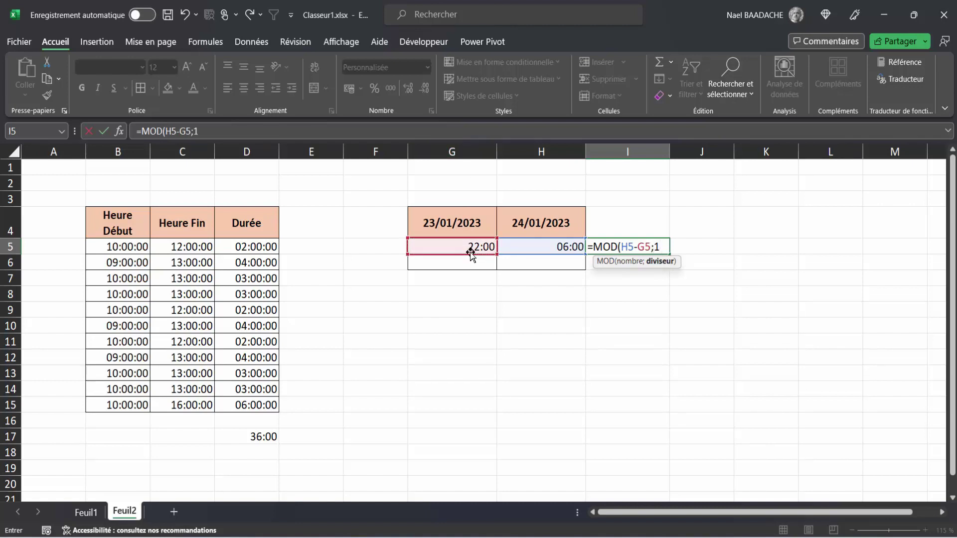
{"action": "type", "text": ")"}
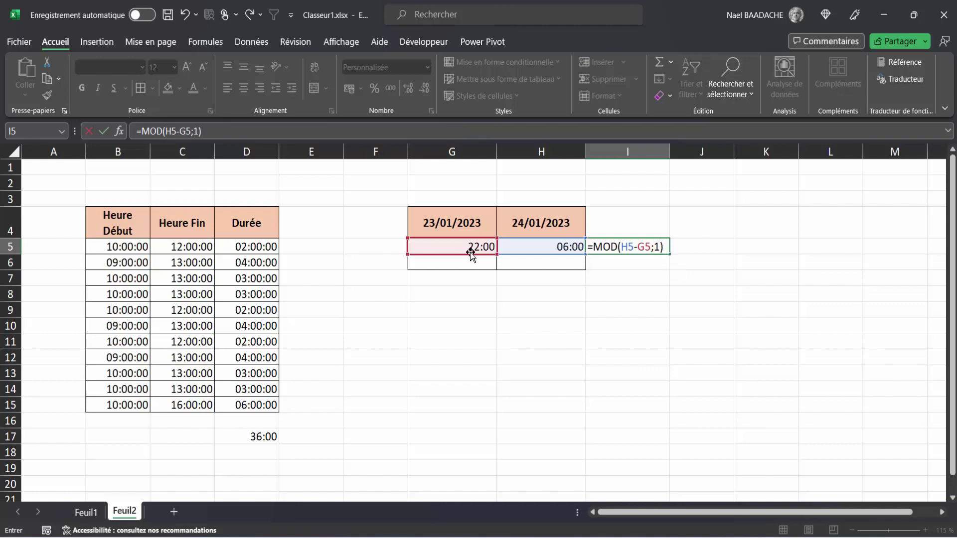
{"action": "key", "text": "Return"}
{"action": "key", "text": "Up"}
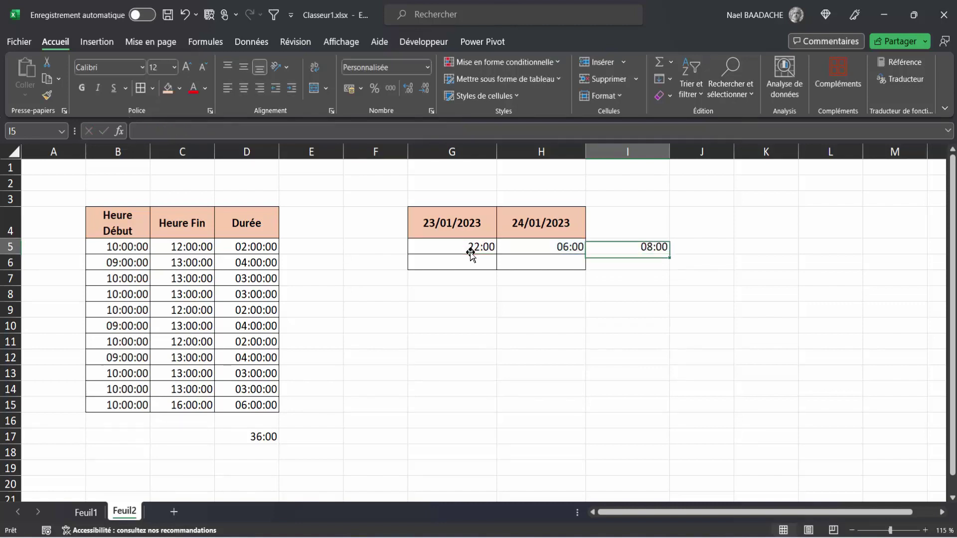
{"action": "left_click", "coordinate": [653, 247]}
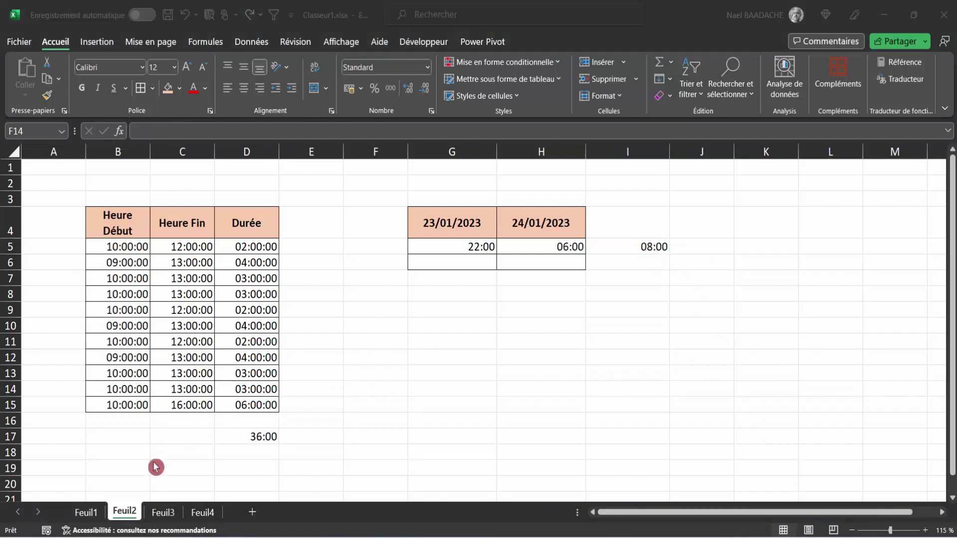
On Feuil3, check the 5 days worked and the pause value, then select E6:E7.
{"action": "left_click", "coordinate": [167, 513]}
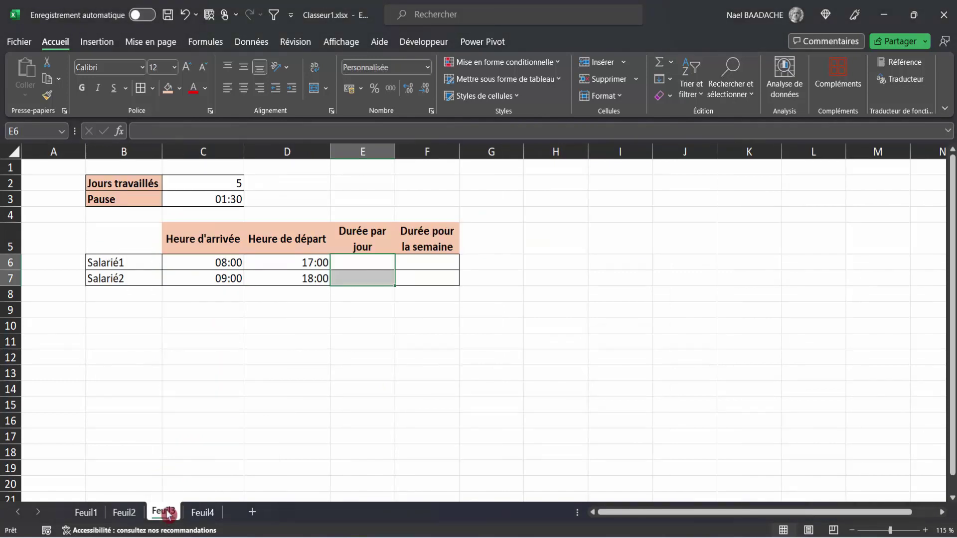
{"action": "left_click", "coordinate": [171, 391]}
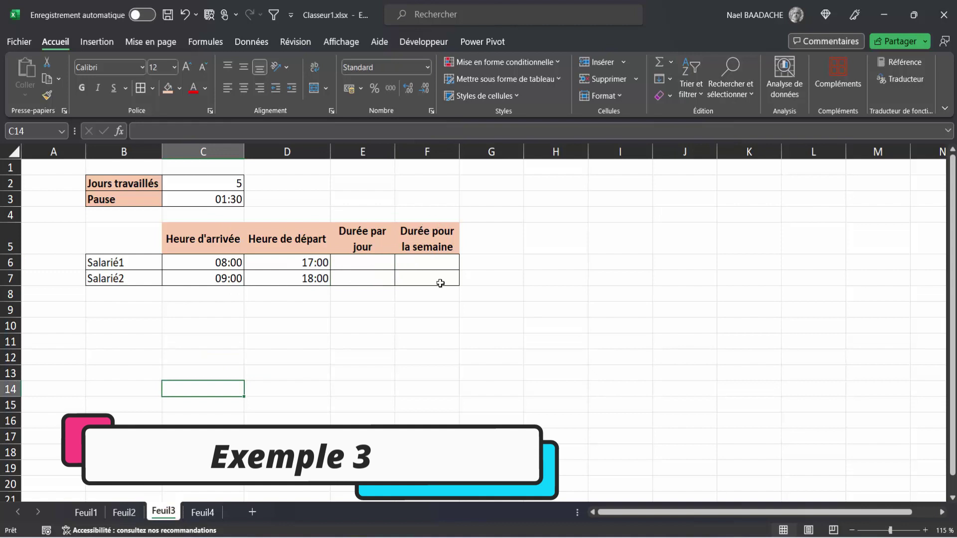
{"action": "left_click", "coordinate": [218, 183]}
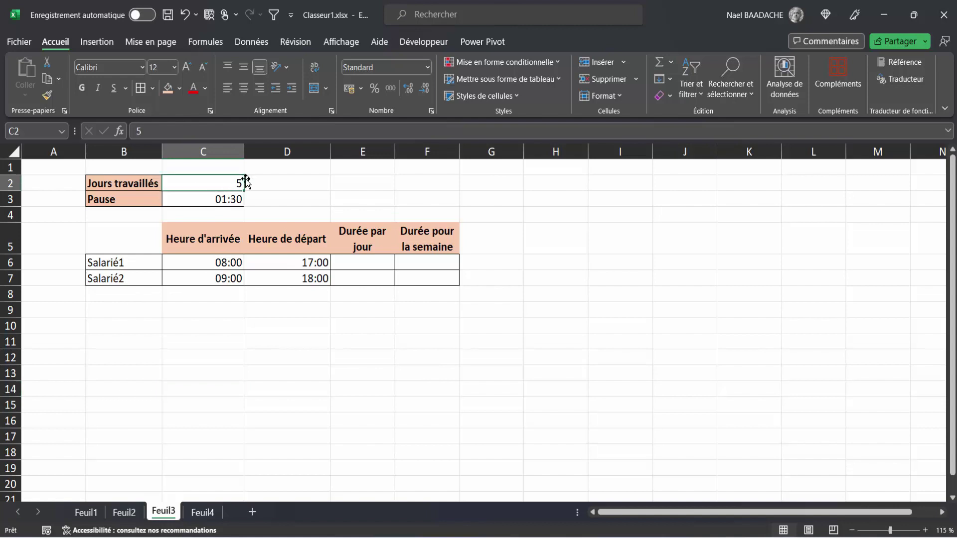
{"action": "left_click", "coordinate": [216, 198]}
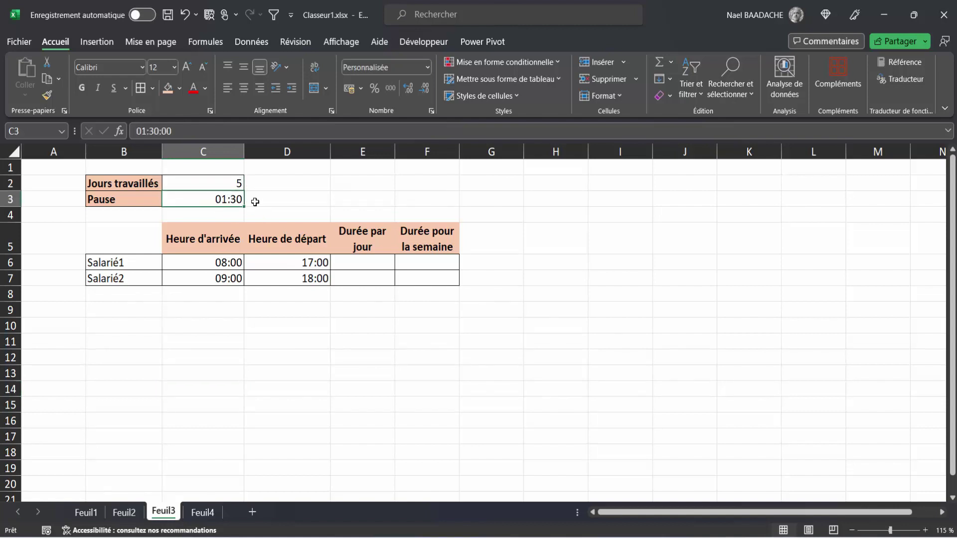
{"action": "left_click", "coordinate": [364, 260]}
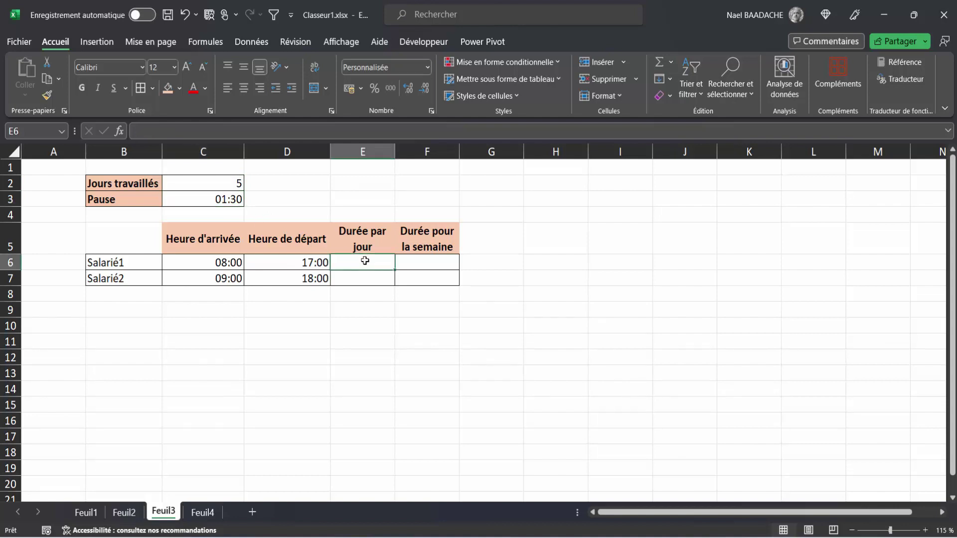
{"action": "left_click_drag", "start_coordinate": [364, 261], "coordinate": [364, 276]}
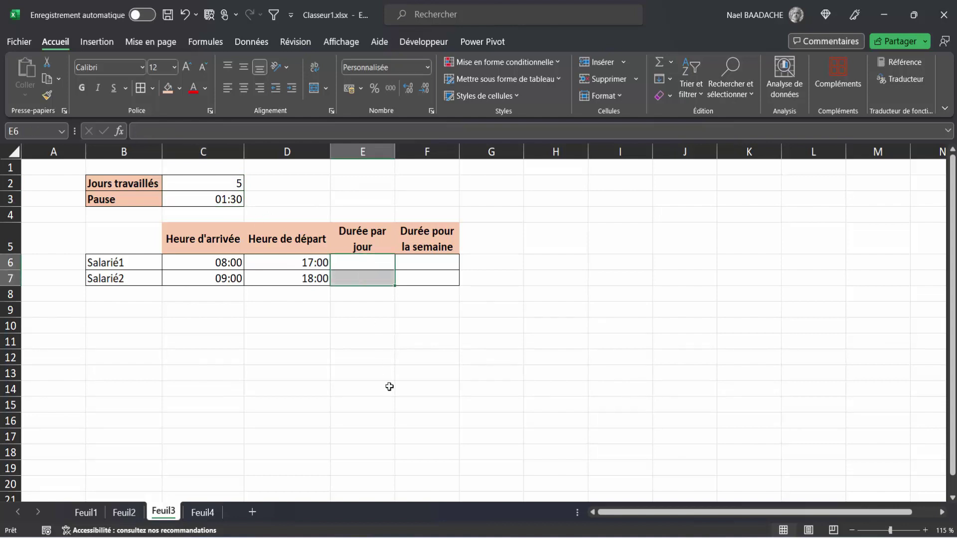
Enter =D6-C6-C3 in E6 as departure minus arrival minus pause.
{"action": "type", "text": "="}
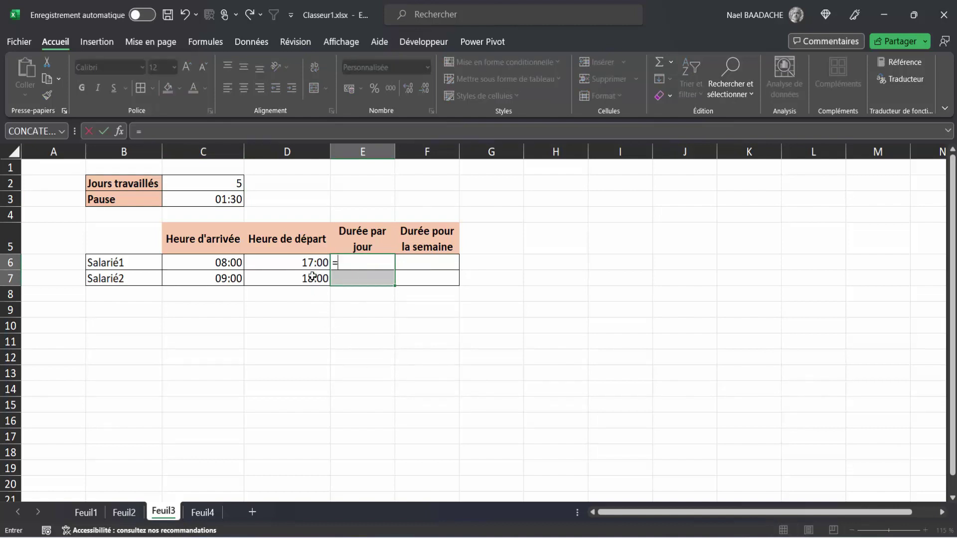
{"action": "left_click", "coordinate": [311, 261]}
{"action": "type", "text": "-"}
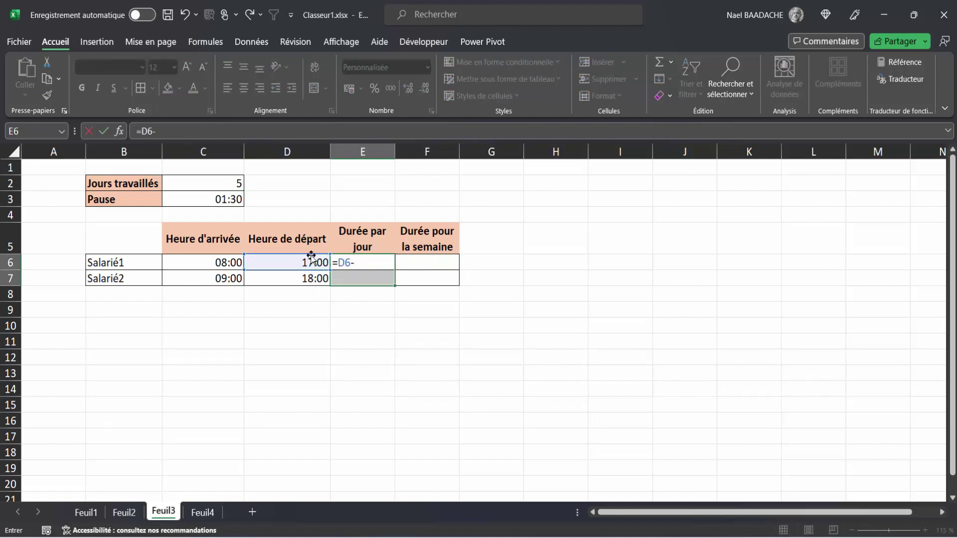
{"action": "left_click", "coordinate": [229, 260]}
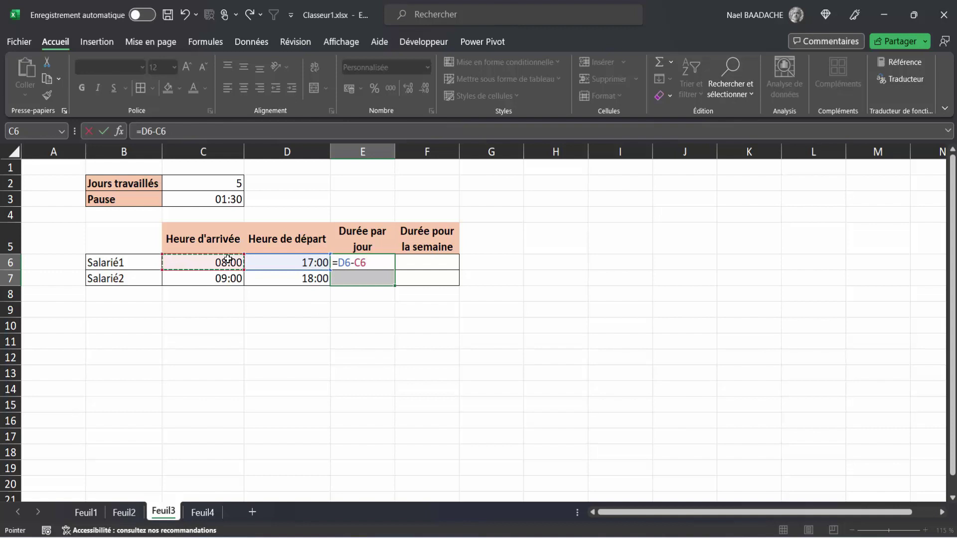
{"action": "type", "text": "-"}
{"action": "left_click", "coordinate": [221, 196]}
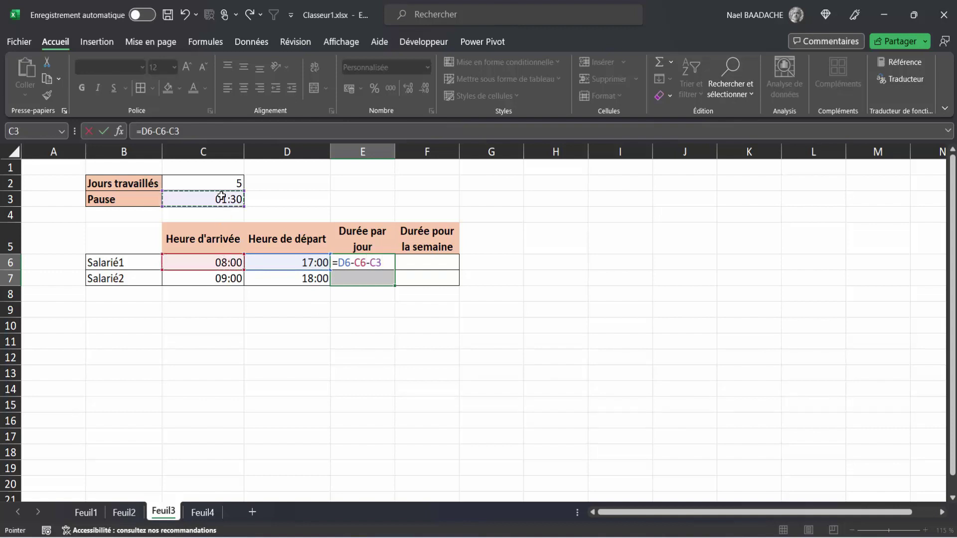
{"action": "key", "text": "Return"}
{"action": "left_click", "coordinate": [357, 260]}
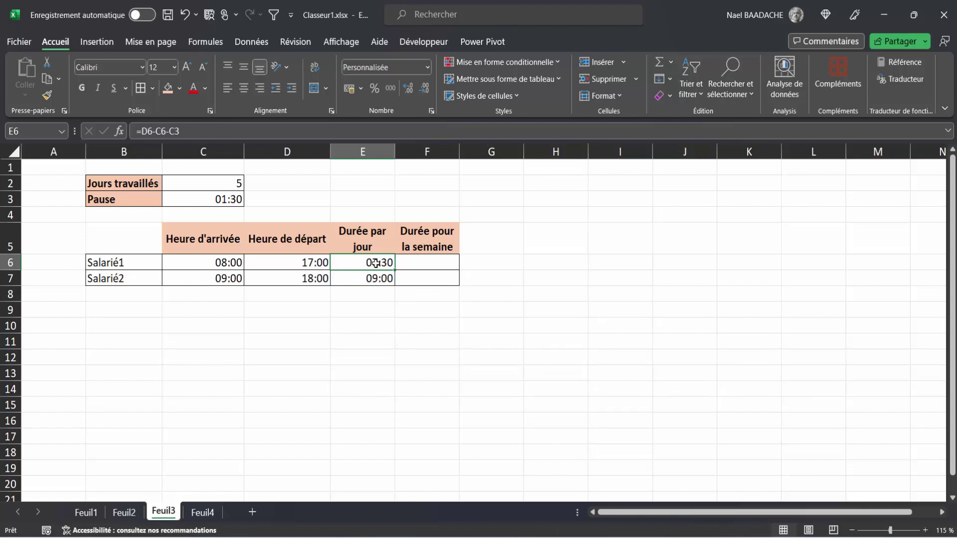
Lock the pause as $C$3 and fill =D6-C6-$C$3 into E6:E7, both showing 07:30.
{"action": "left_click_drag", "start_coordinate": [376, 263], "coordinate": [375, 278]}
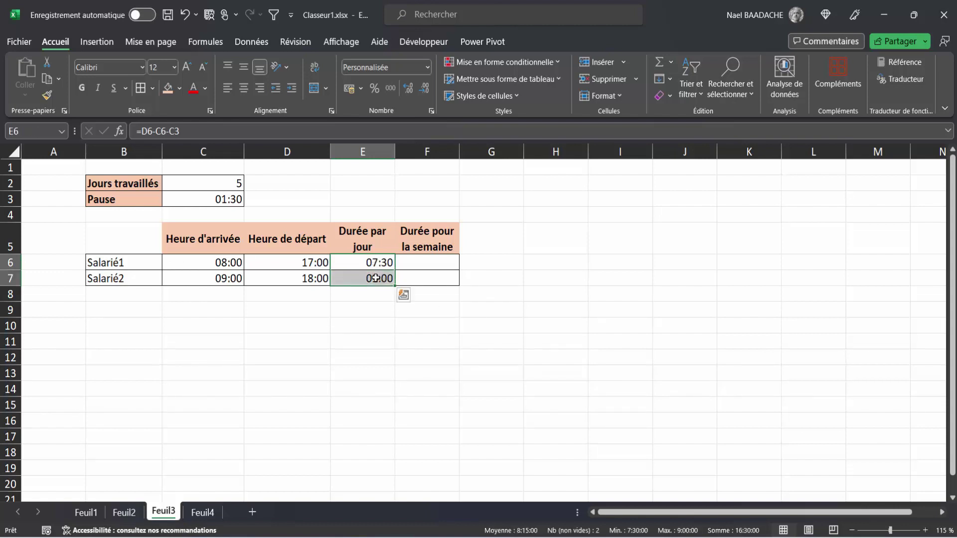
{"action": "key", "text": "F2"}
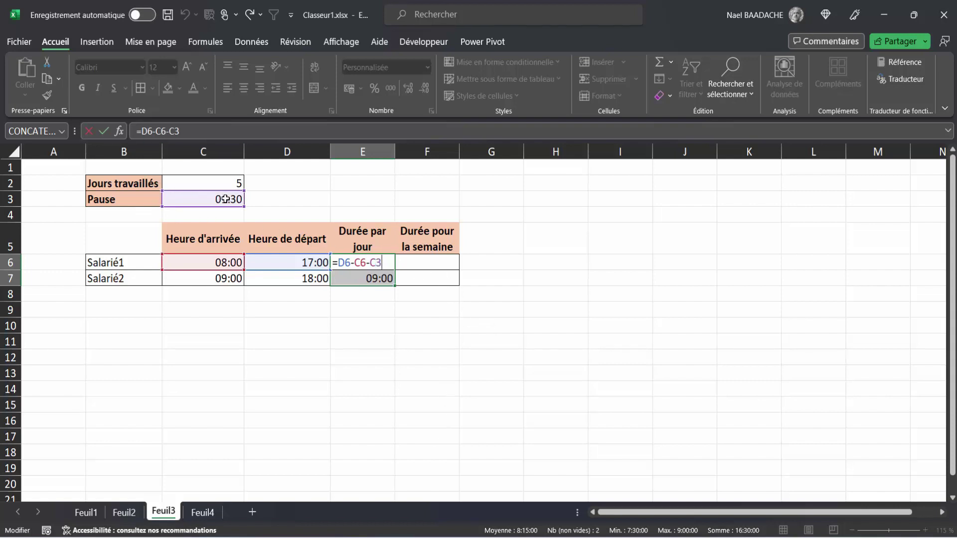
{"action": "key", "text": "F4"}
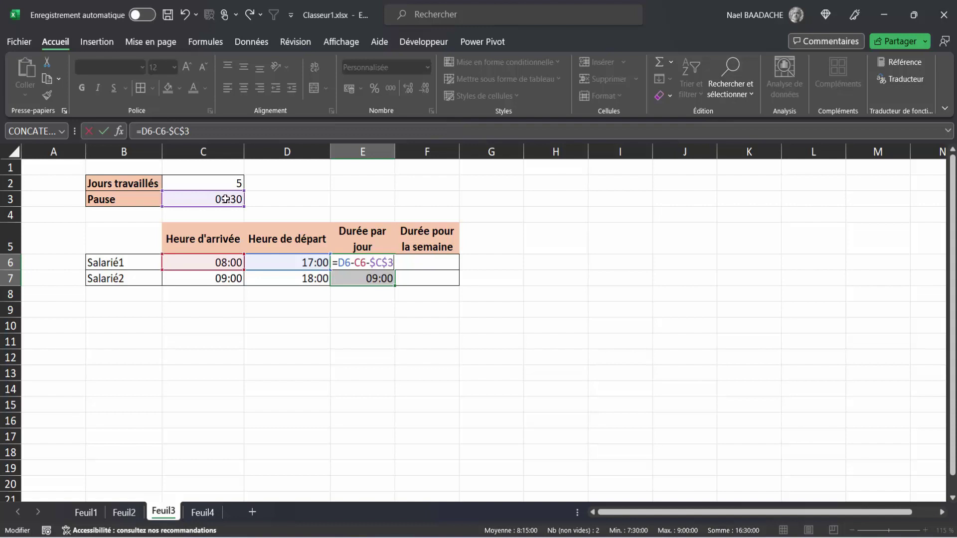
{"action": "key", "text": "ctrl+Return"}
{"action": "left_click", "coordinate": [354, 264]}
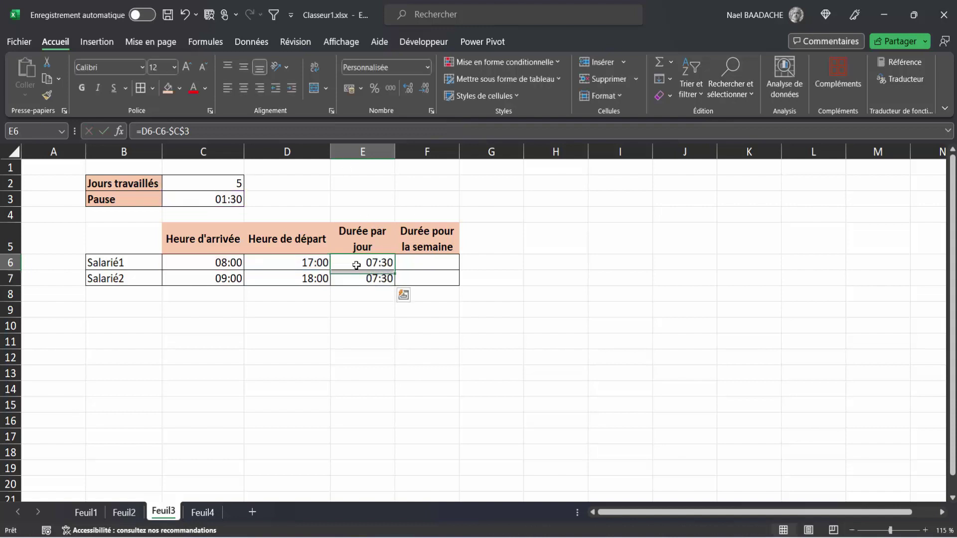
{"action": "left_click", "coordinate": [360, 280]}
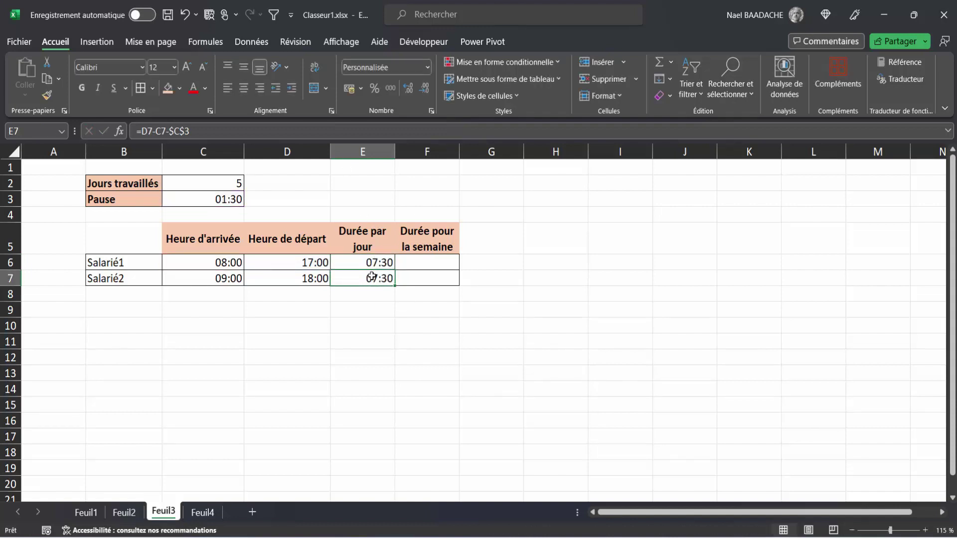
{"action": "left_click", "coordinate": [441, 264]}
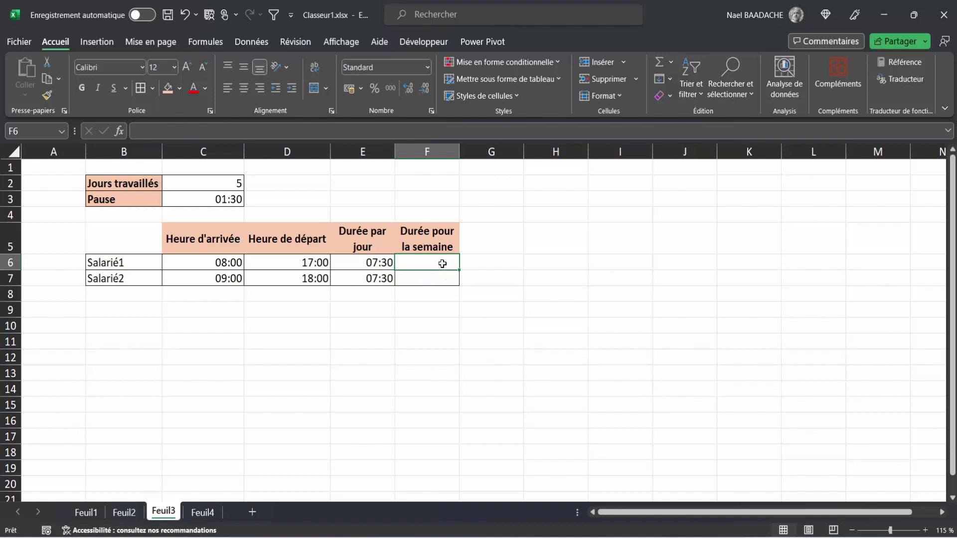
Fill F6:F7 with =E6*$C$2, the daily duration times the 5 worked days.
{"action": "left_click_drag", "start_coordinate": [438, 264], "coordinate": [436, 282]}
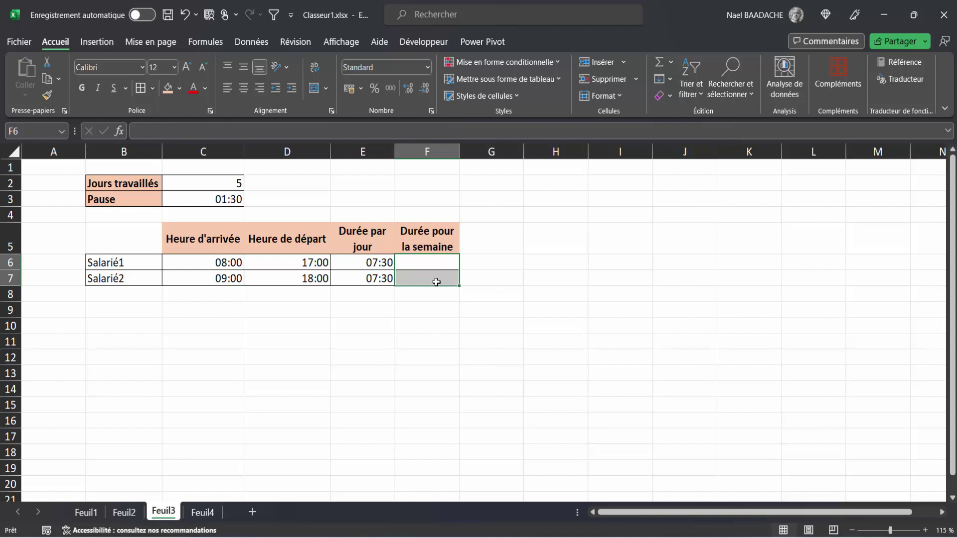
{"action": "type", "text": "="}
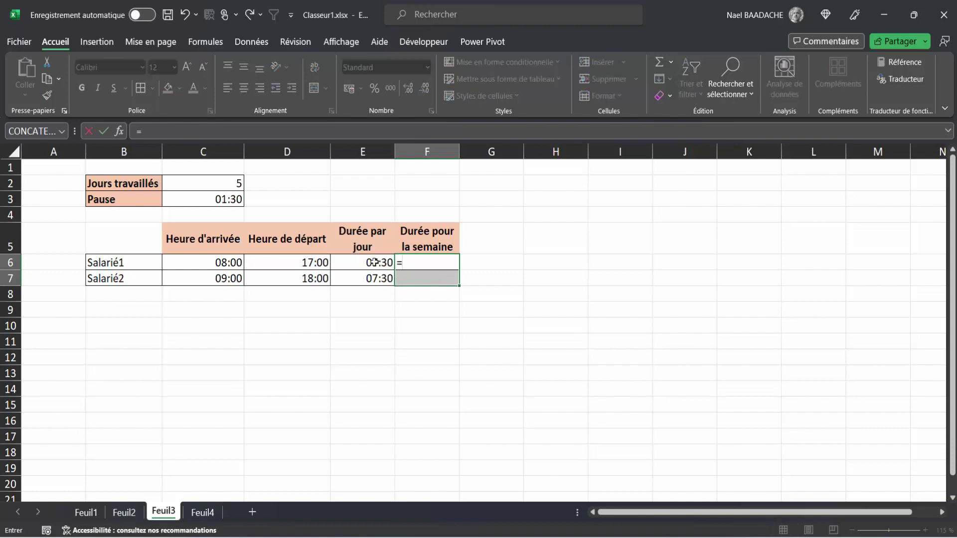
{"action": "left_click", "coordinate": [374, 262]}
{"action": "type", "text": "*"}
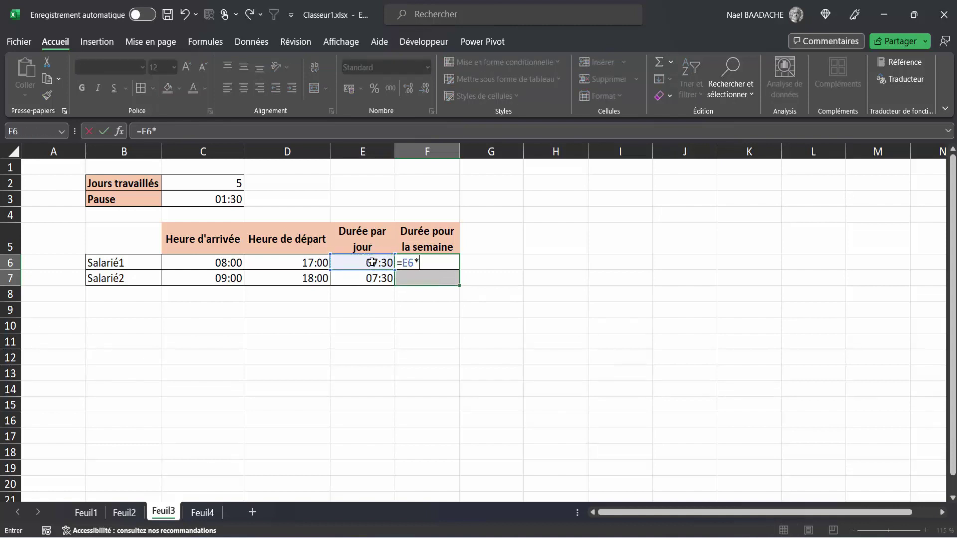
{"action": "left_click", "coordinate": [214, 184]}
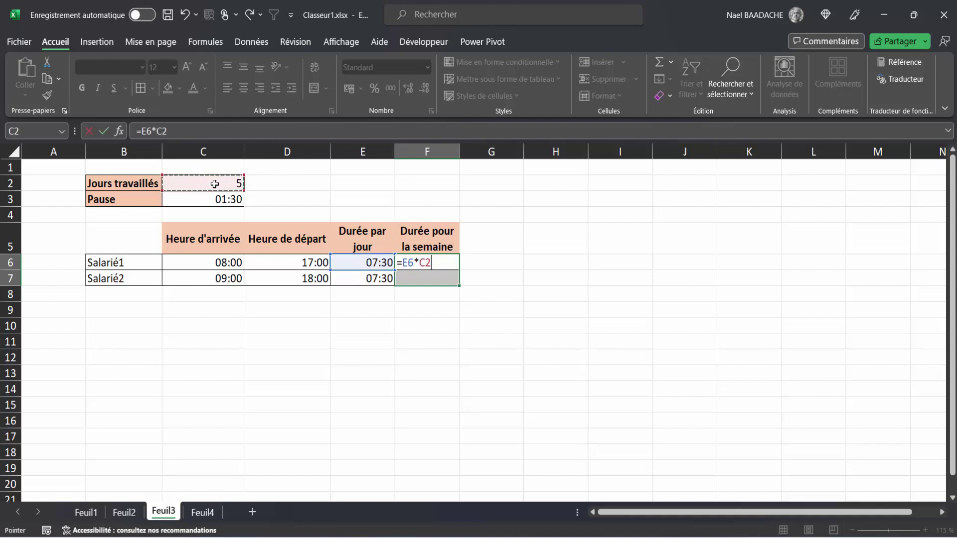
{"action": "key", "text": "F4"}
{"action": "key", "text": "ctrl+Return"}
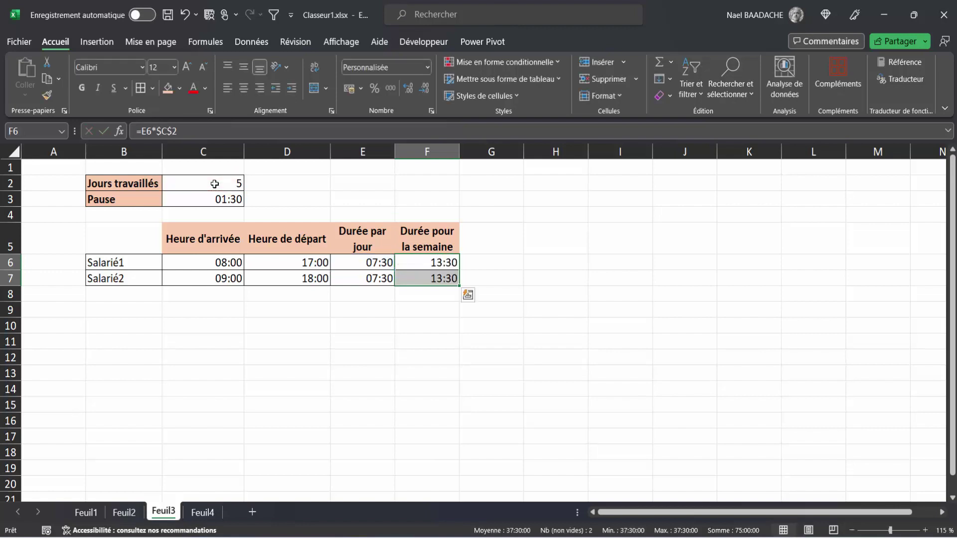
{"action": "left_click", "coordinate": [431, 265]}
Apply the custom [h]:mm format to F6:F7 so both weekly totals read 37:30.
{"action": "right_click", "coordinate": [424, 265]}
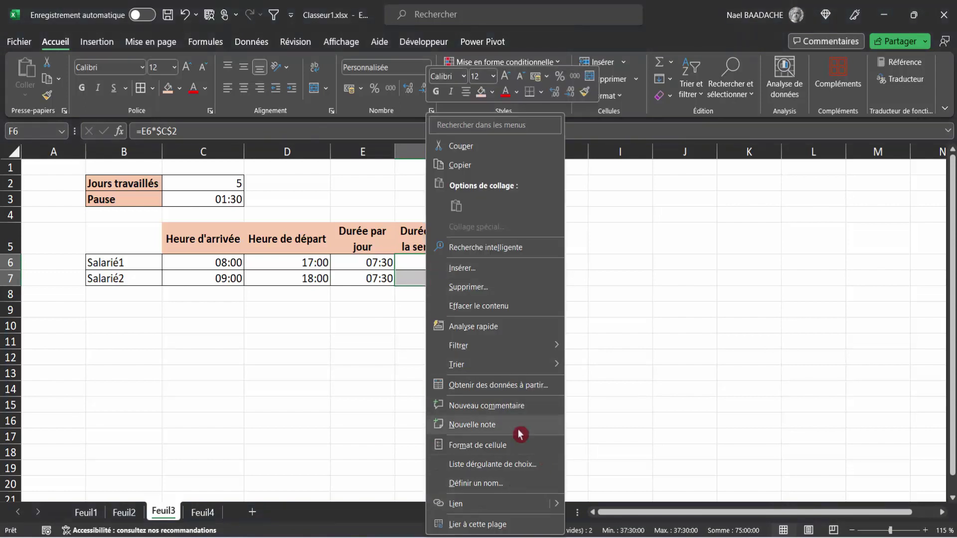
{"action": "left_click", "coordinate": [489, 445]}
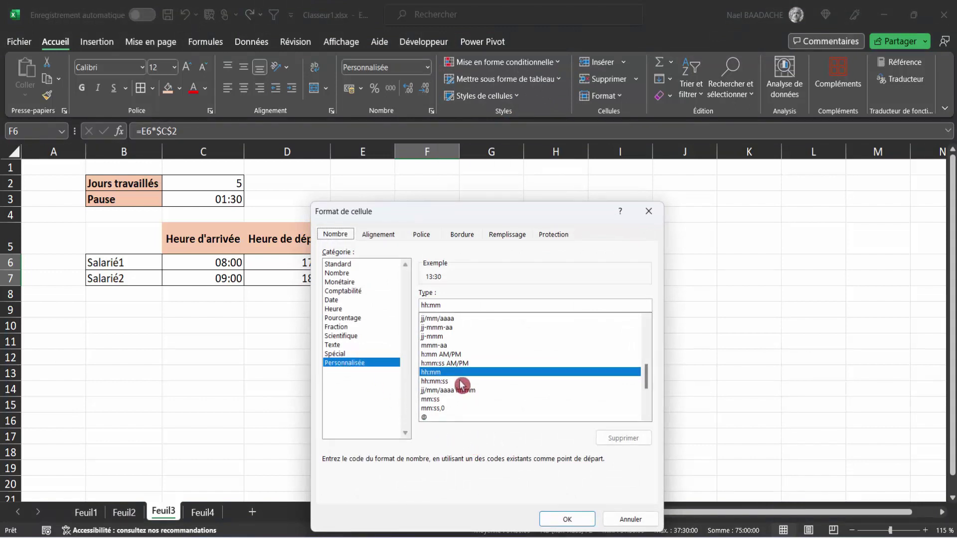
{"action": "scroll", "coordinate": [461, 385], "scroll_direction": "down", "scroll_amount": 2}
{"action": "scroll", "coordinate": [461, 385], "scroll_direction": "down", "scroll_amount": 2}
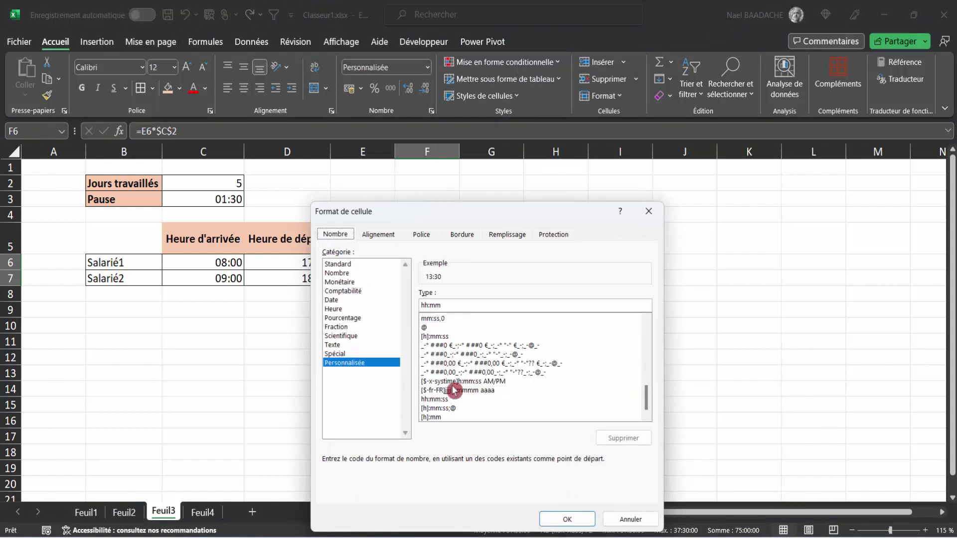
{"action": "left_click", "coordinate": [434, 418]}
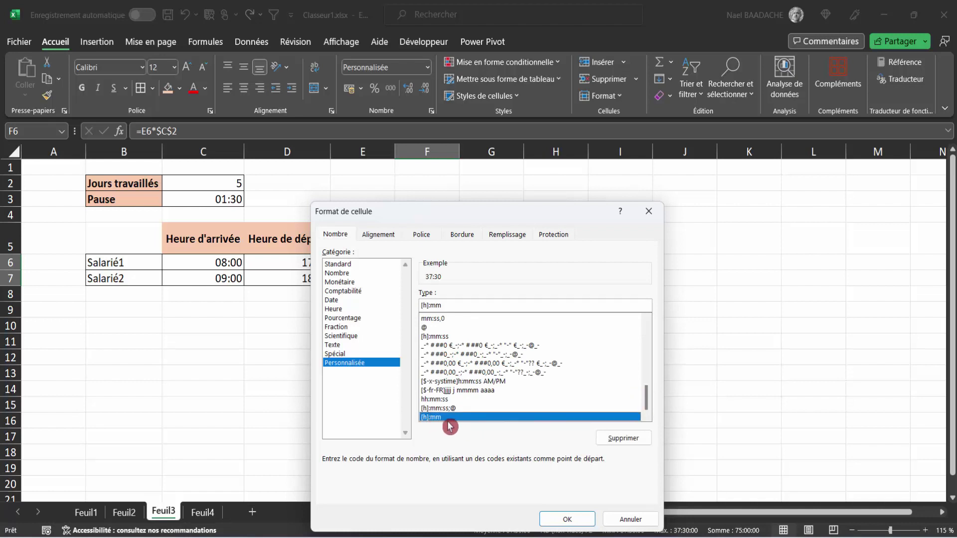
{"action": "left_click", "coordinate": [563, 519]}
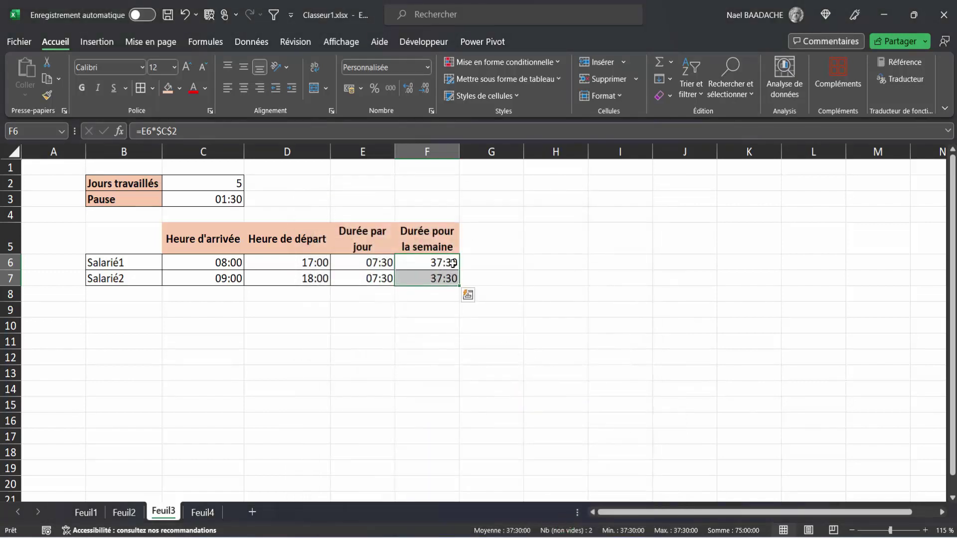
{"action": "left_click", "coordinate": [444, 279]}
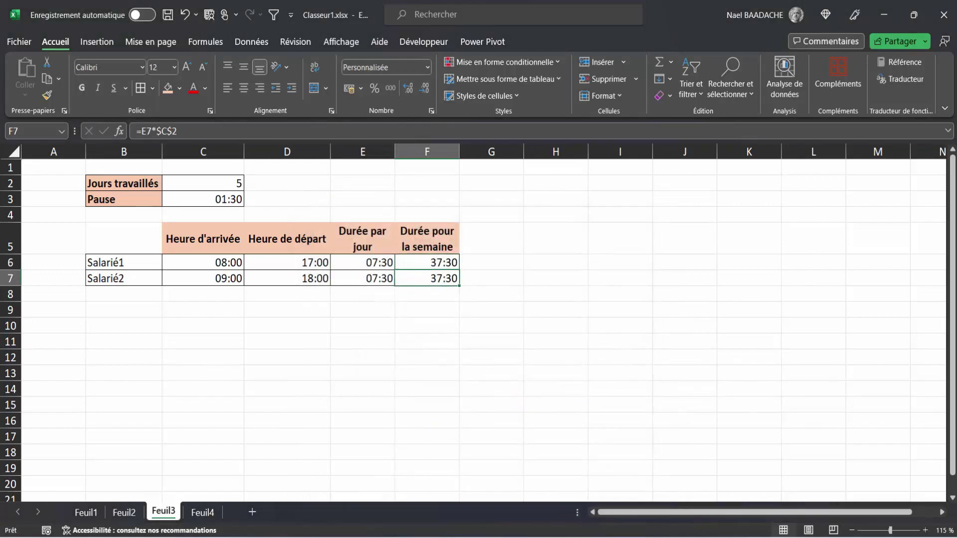
{"action": "left_click", "coordinate": [315, 328]}
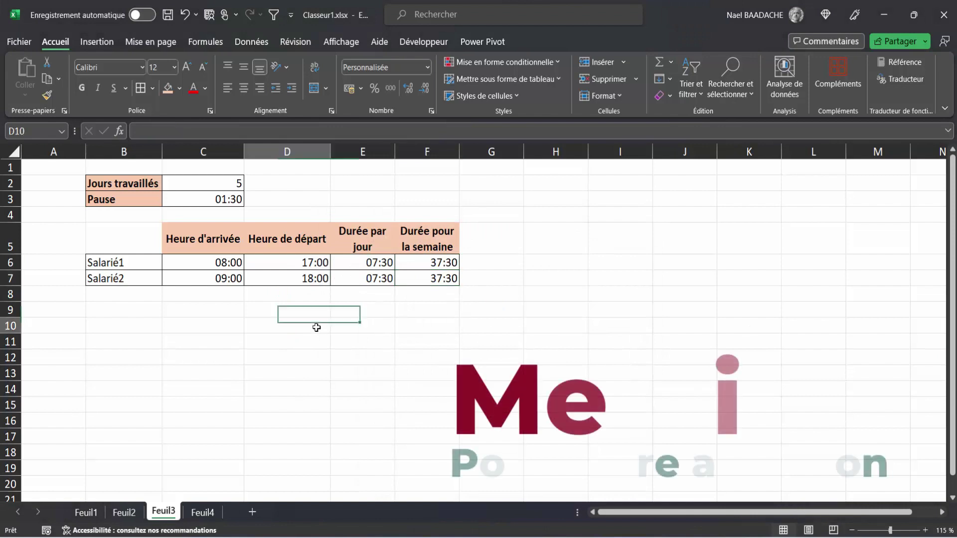